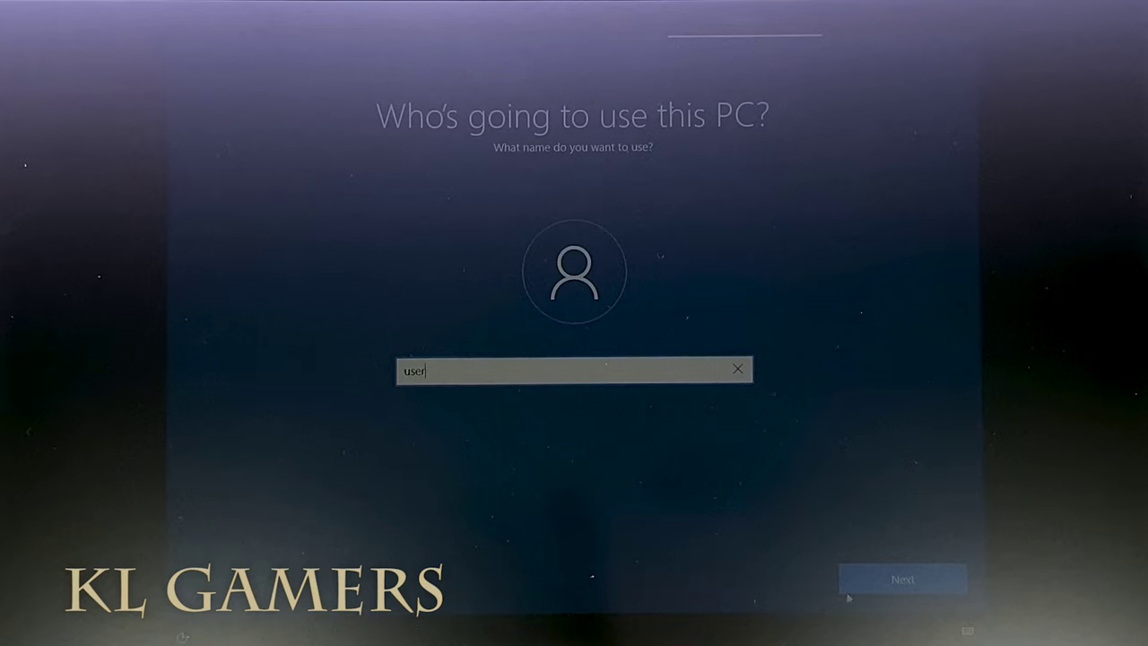
Finish the Windows setup with the account name "user", a blank password and the default privacy settings accepted
click(861, 582)
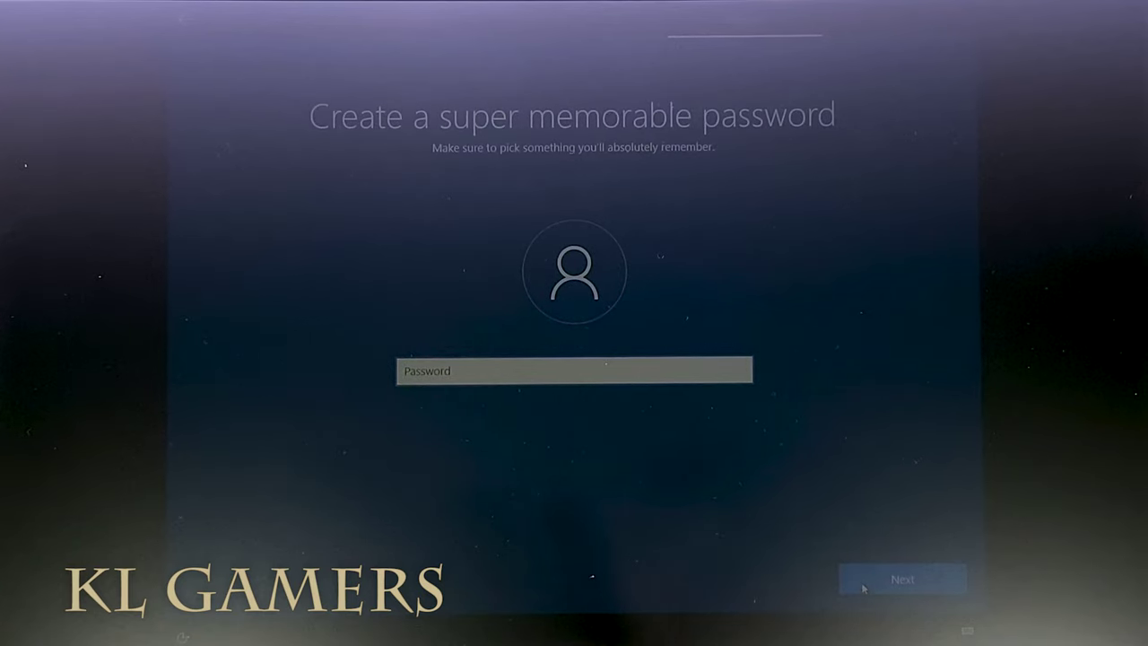
click(860, 582)
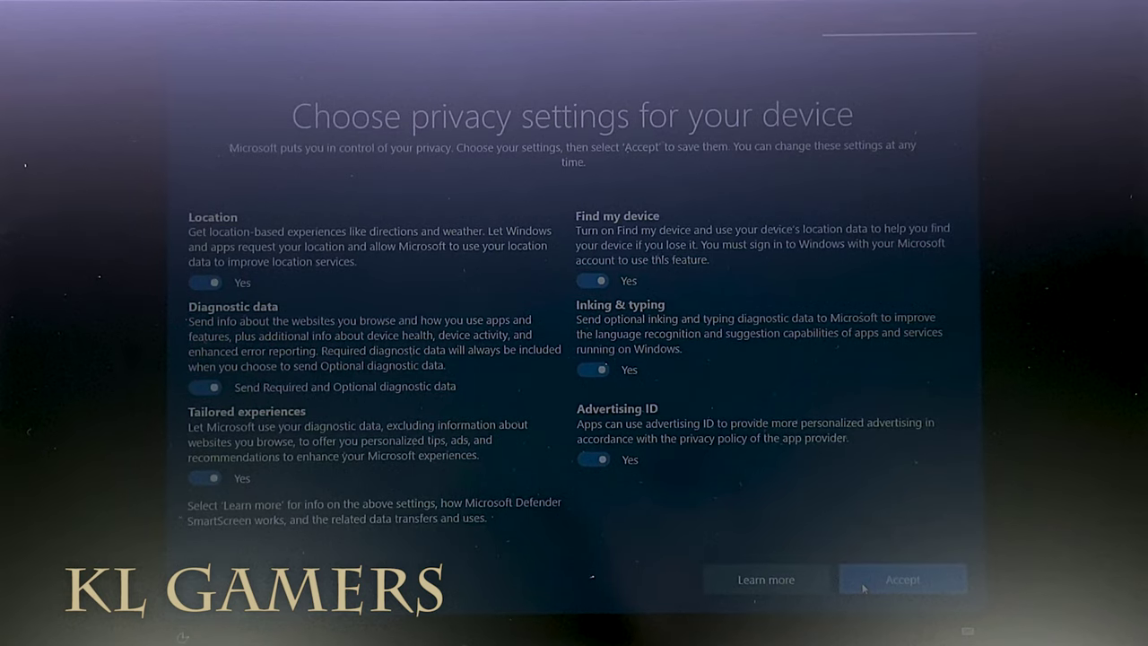
click(863, 587)
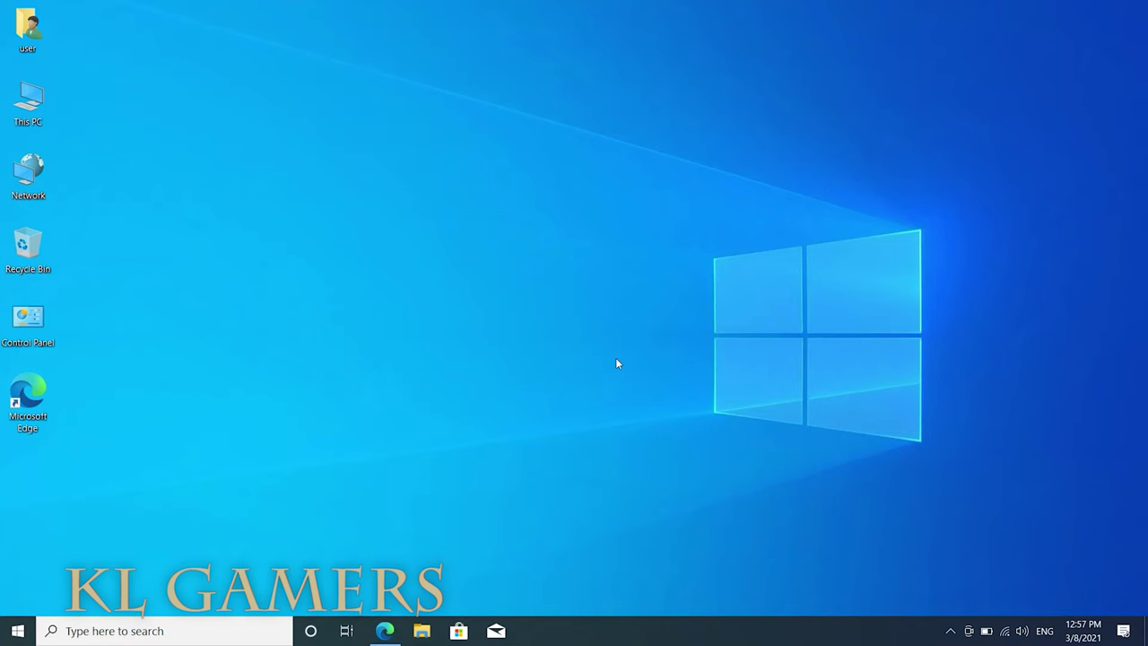
Open the properties of This PC and review the device and Windows specifications
right_click(28, 100)
click(157, 278)
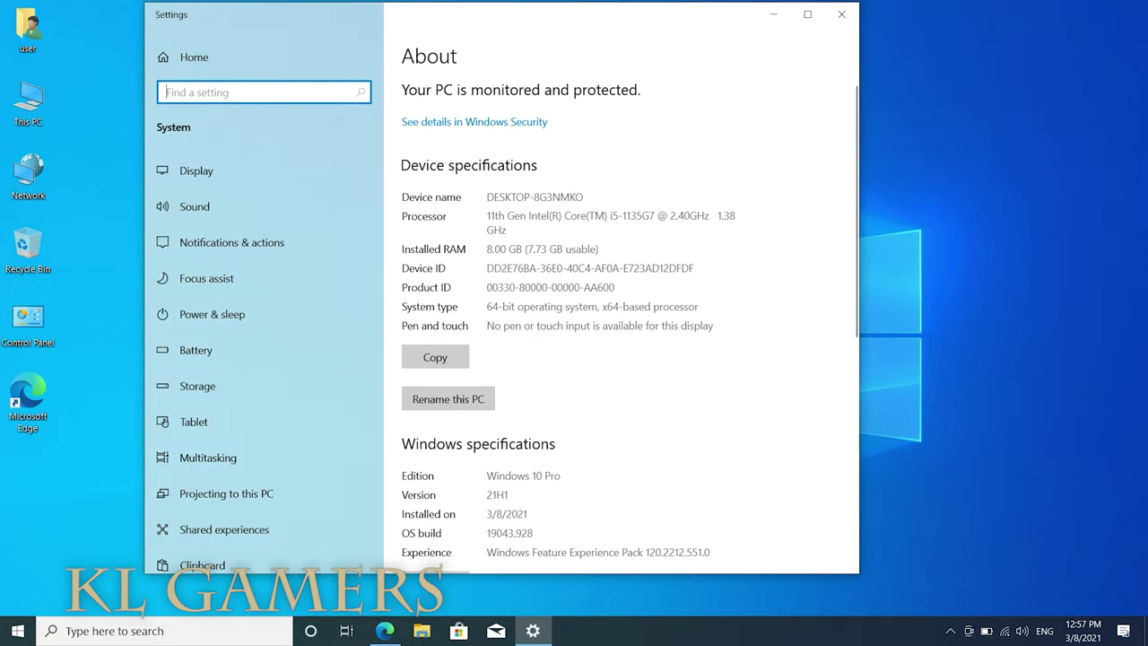
drag(646, 22, 719, 38)
scroll(761, 213, down, 2)
scroll(765, 218, up, 2)
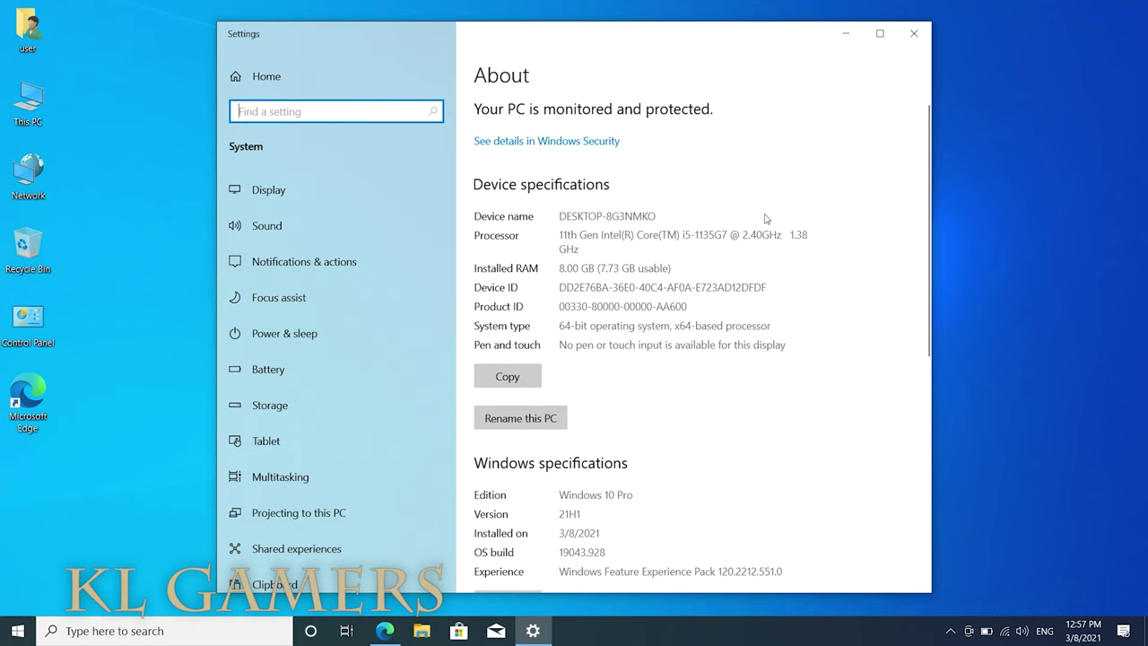
scroll(659, 331, down, 5)
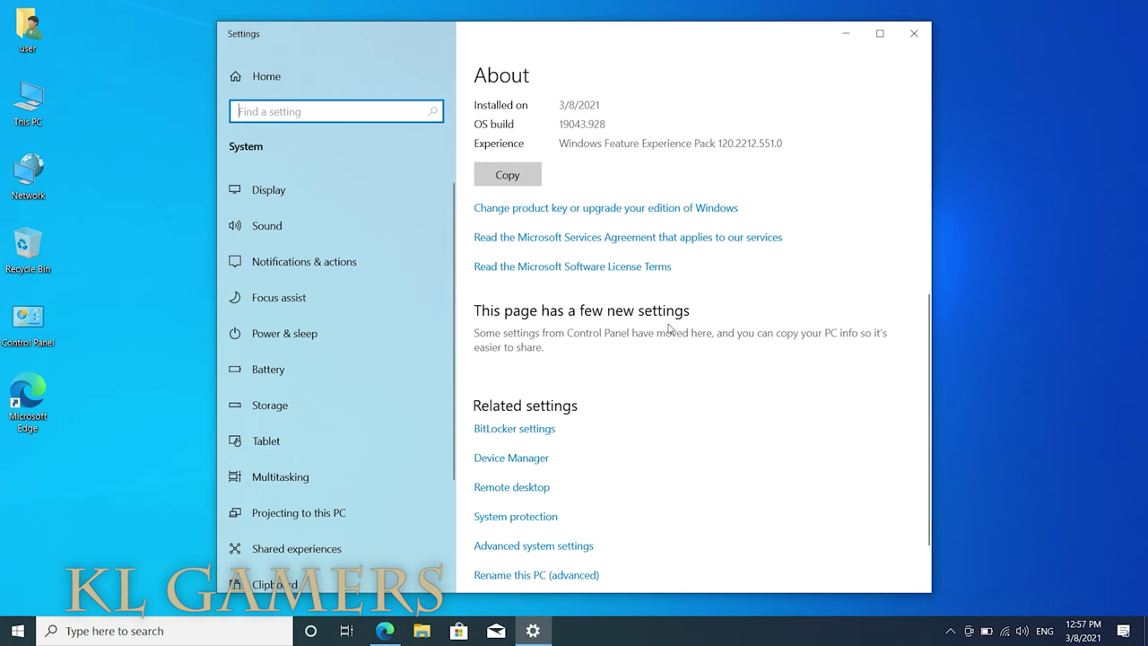
Open Device Manager and inspect the display adapters, the 3D Video Controller and the Digital microphone device
click(520, 459)
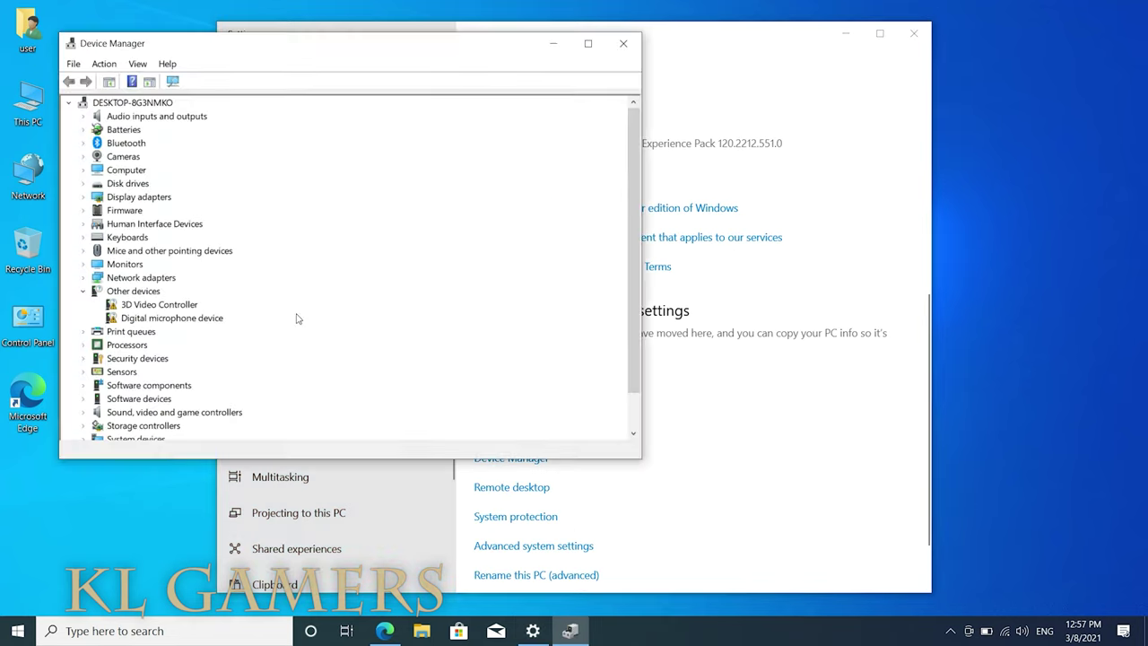
drag(356, 55, 613, 116)
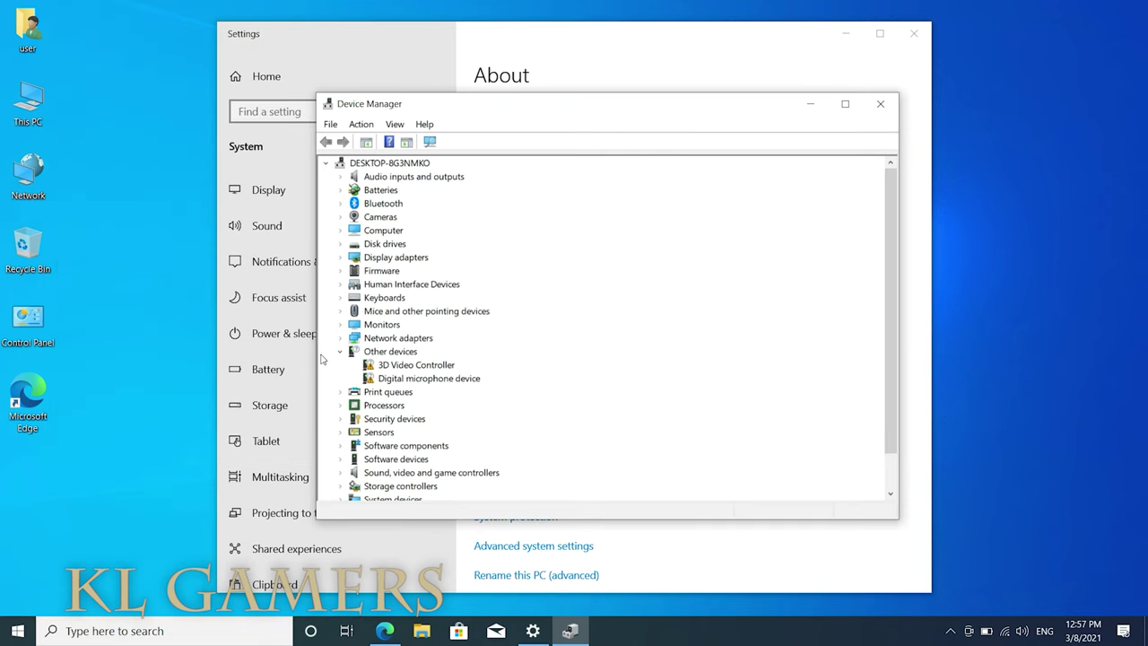
click(408, 365)
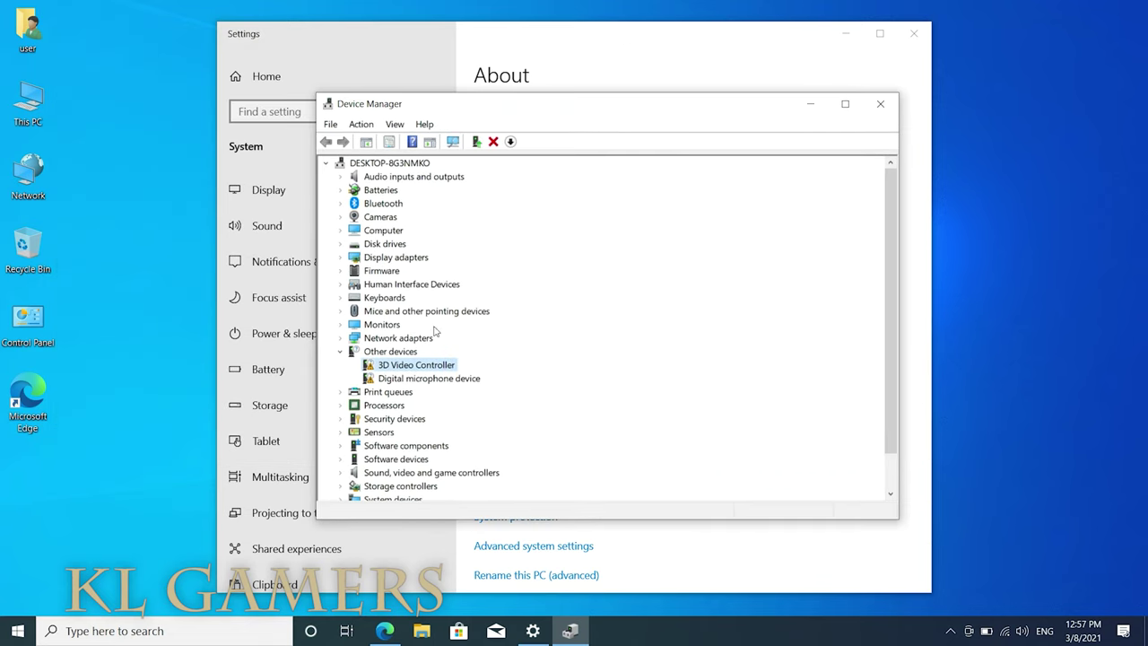
click(342, 258)
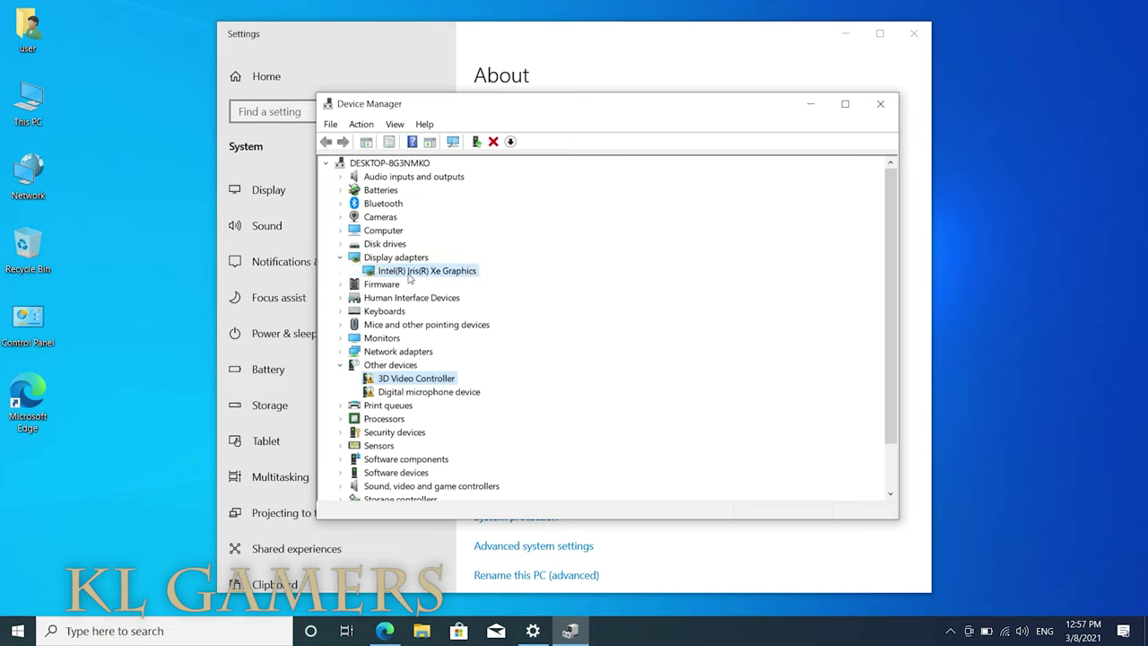
click(429, 392)
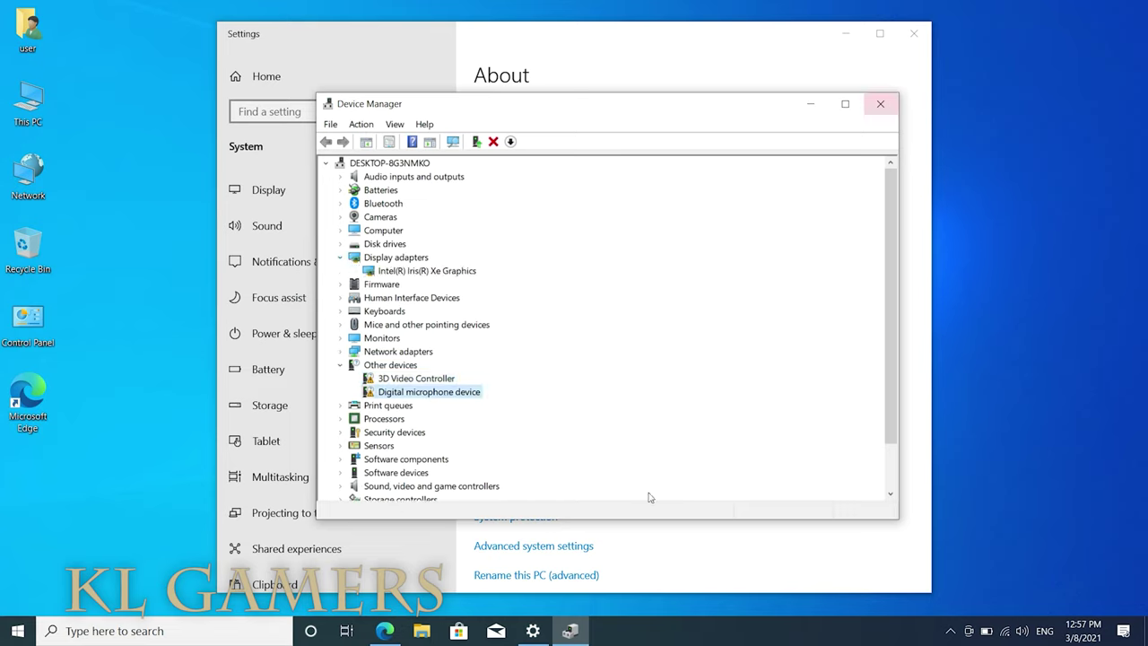
Switch to Microsoft Edge, search for "dell support" and open the Dell Malaysia support site
click(385, 631)
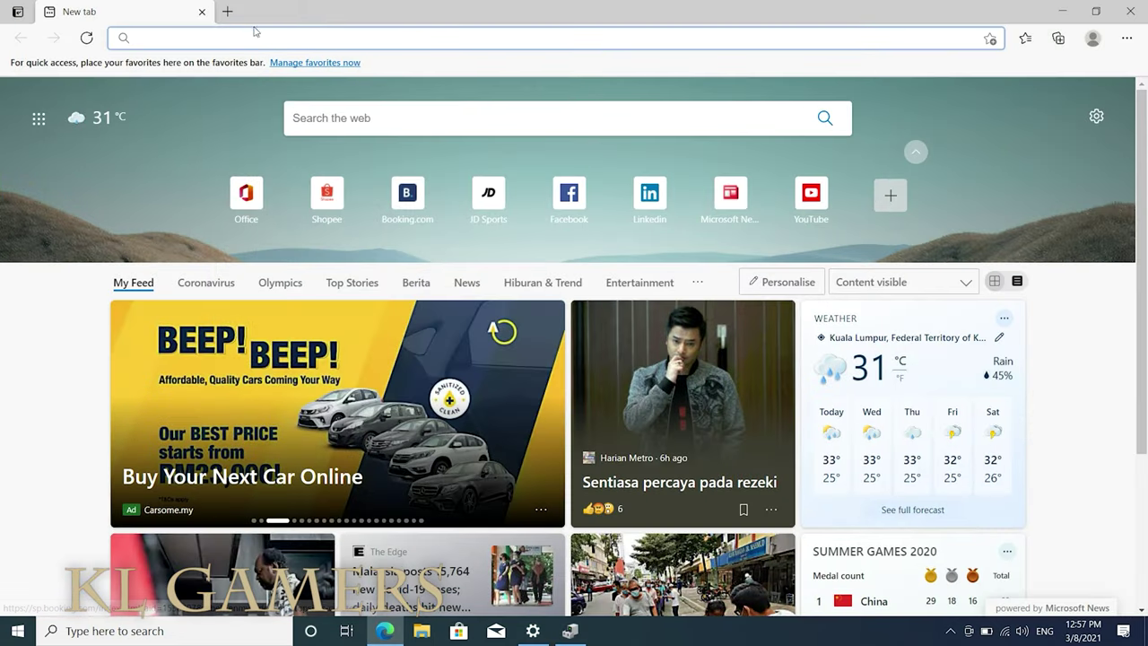
text(dell)
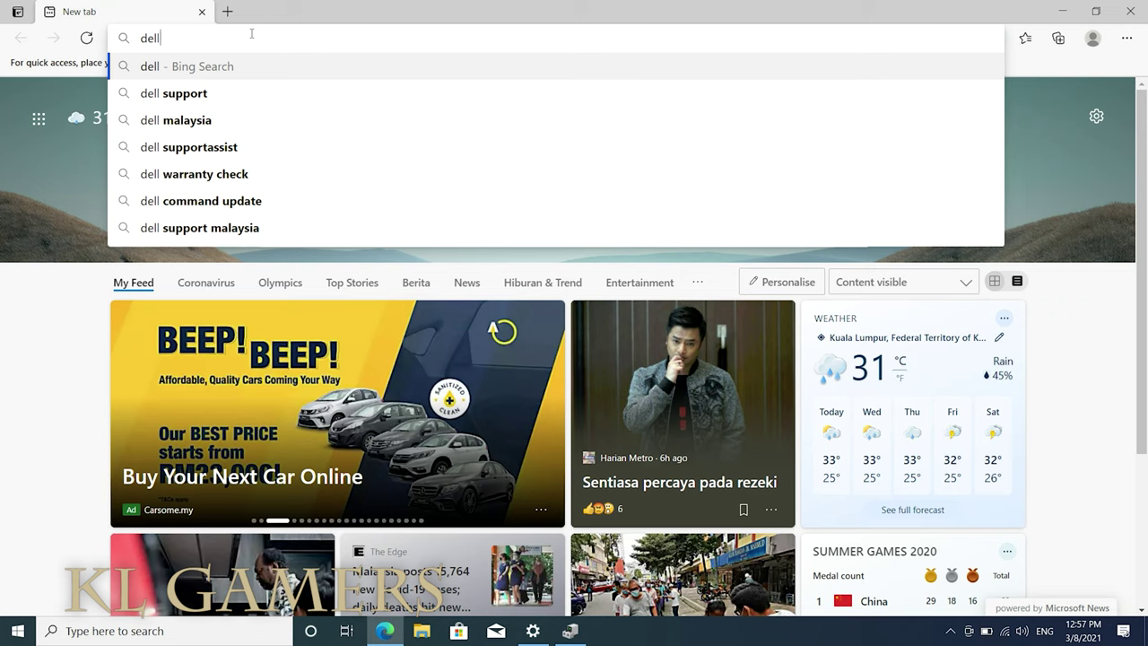
click(184, 95)
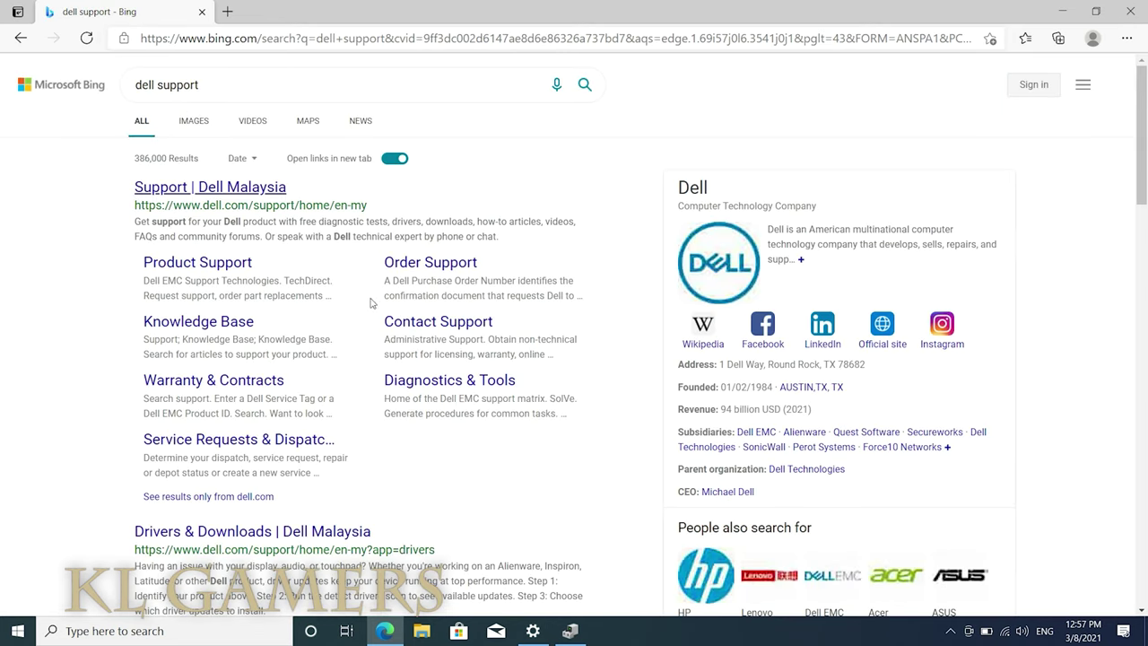
click(248, 191)
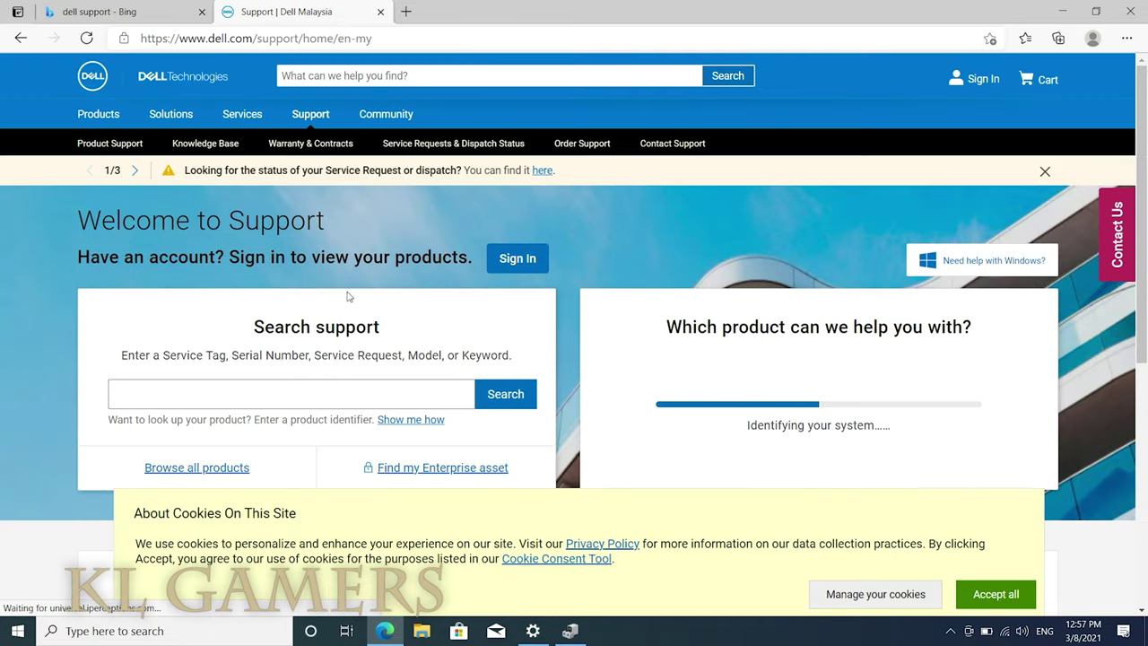
Accept all cookies on the Dell support page and download the SupportAssist launcher
scroll(588, 249, down, 3)
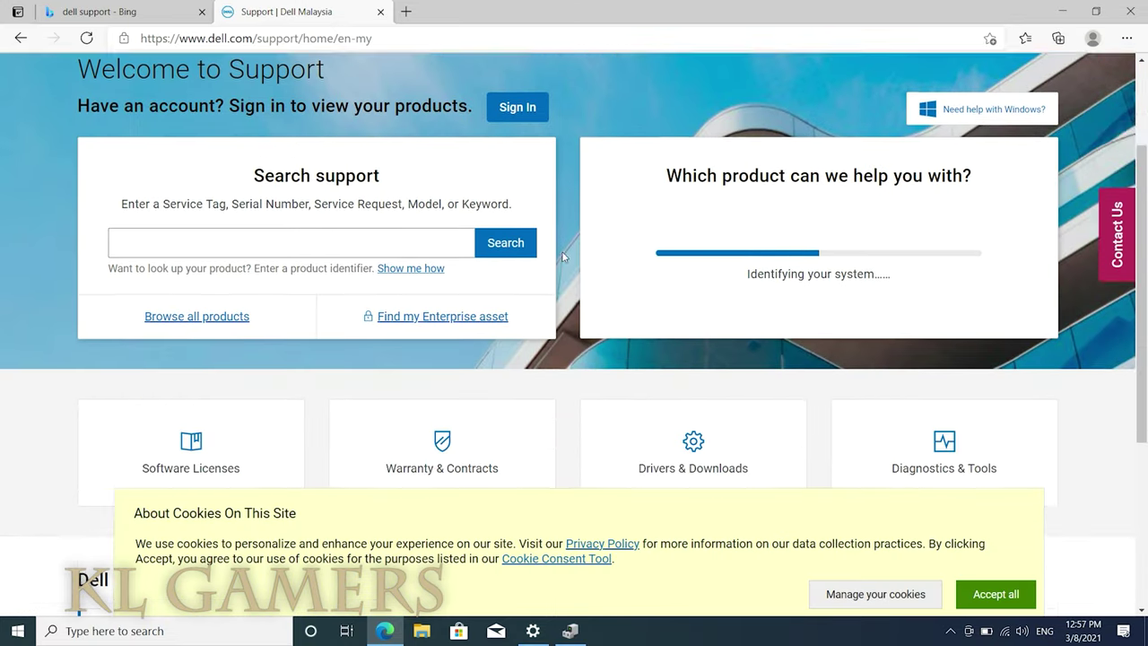
scroll(563, 257, down, 1)
scroll(563, 258, up, 1)
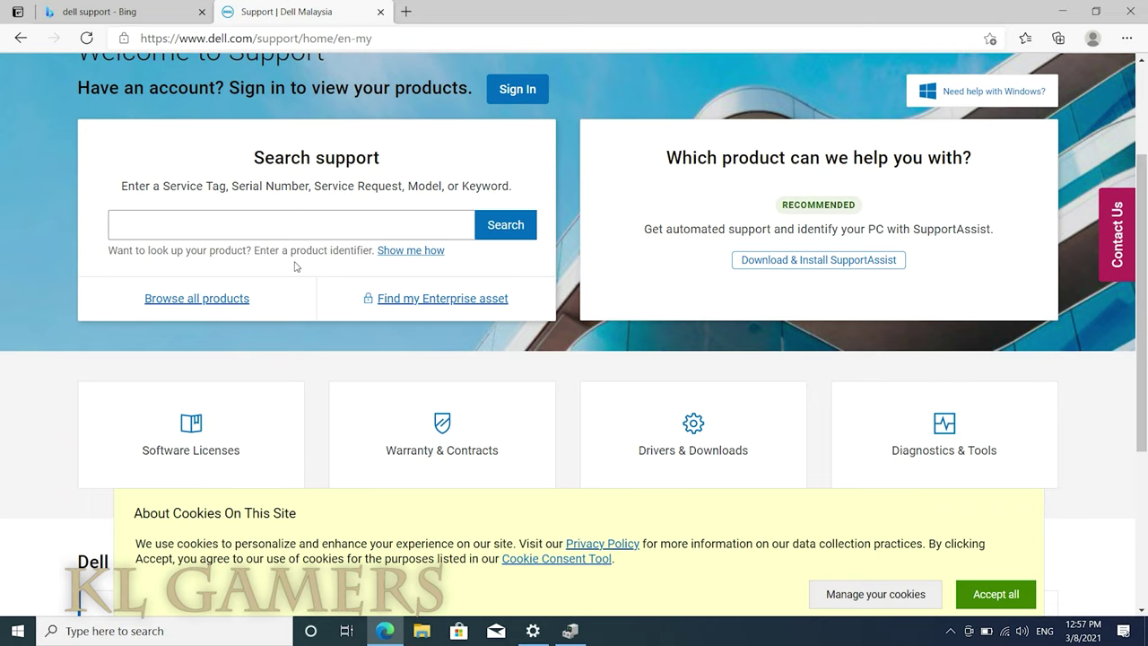
click(762, 262)
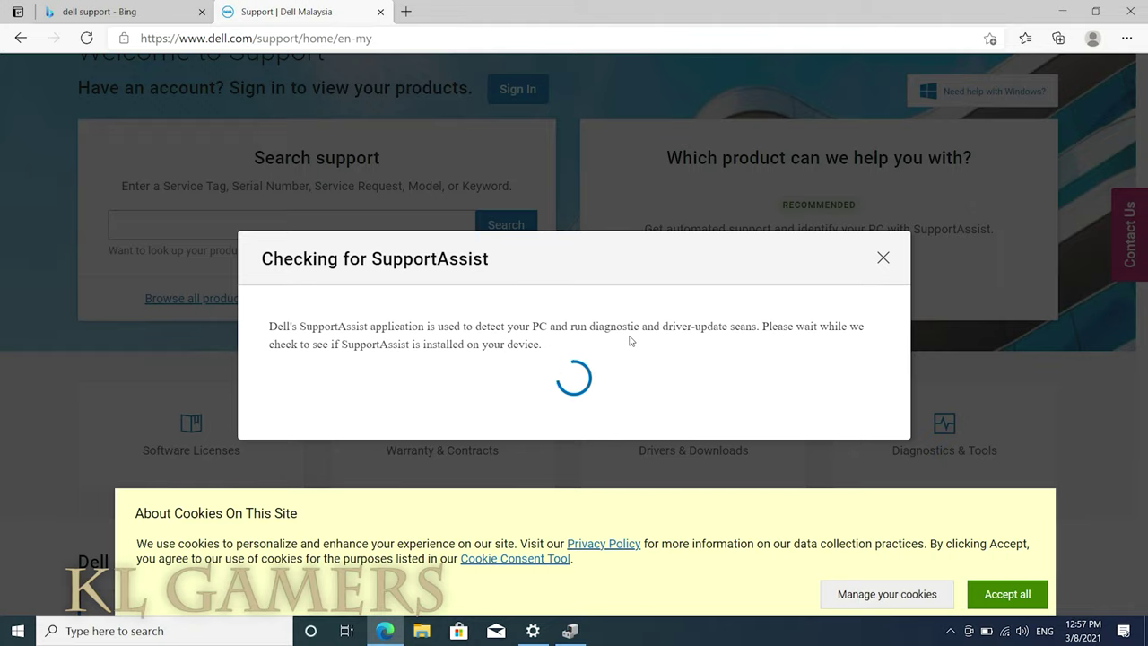
click(1009, 595)
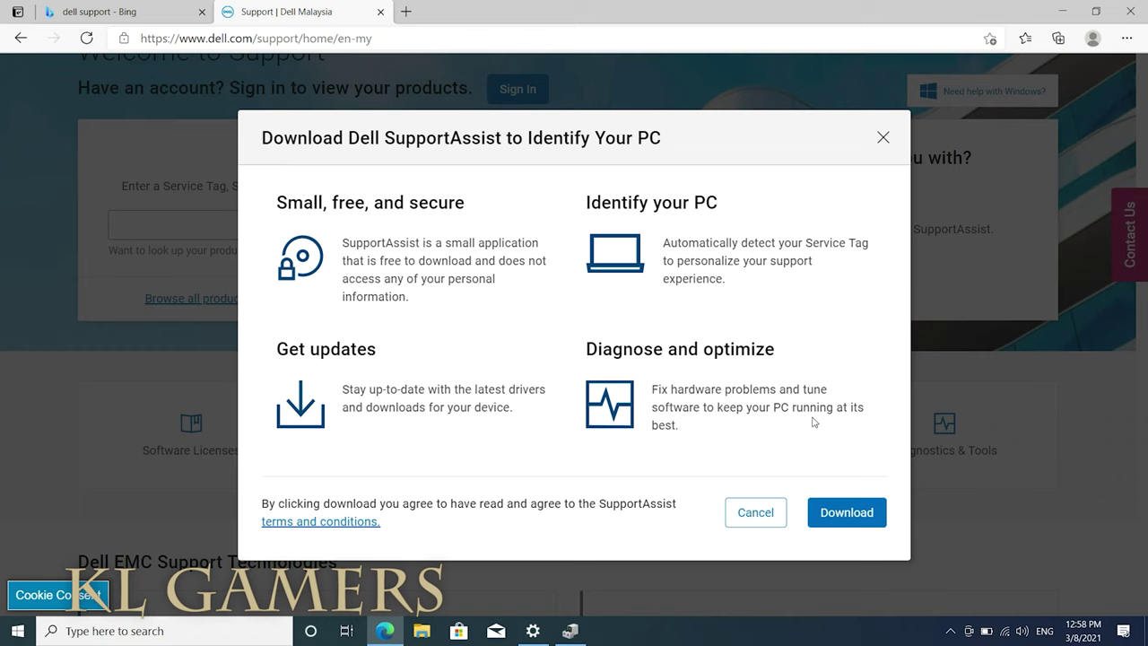
click(827, 513)
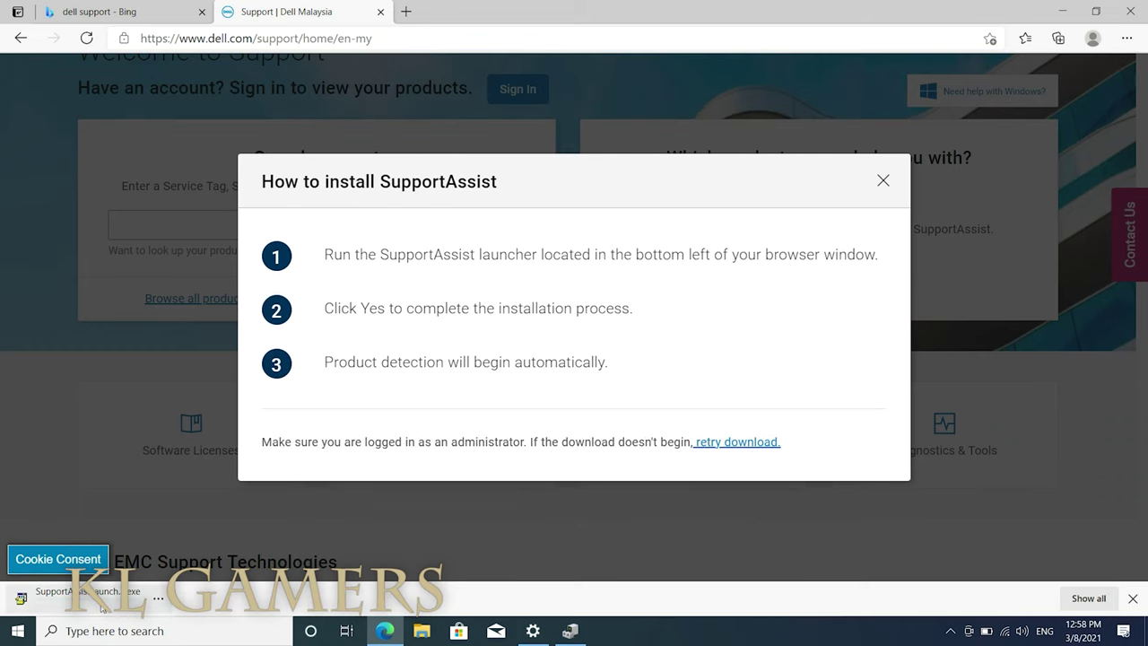
Run the downloaded SupportAssist launcher with permission to make changes, and dismiss the installation instructions on the support page
click(108, 599)
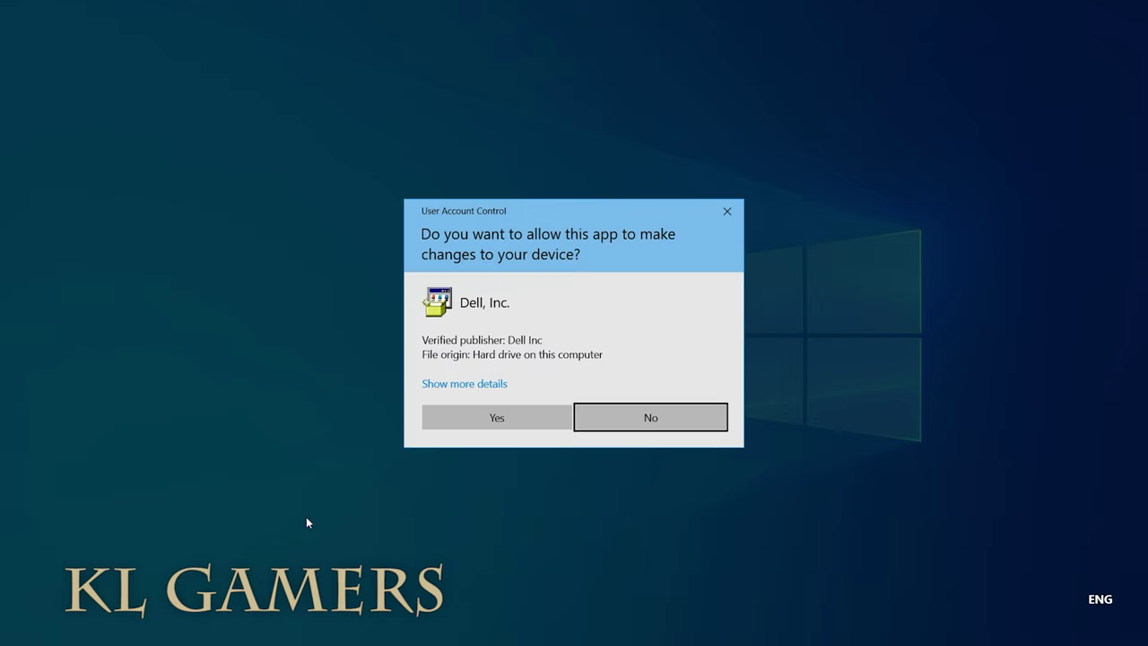
click(493, 418)
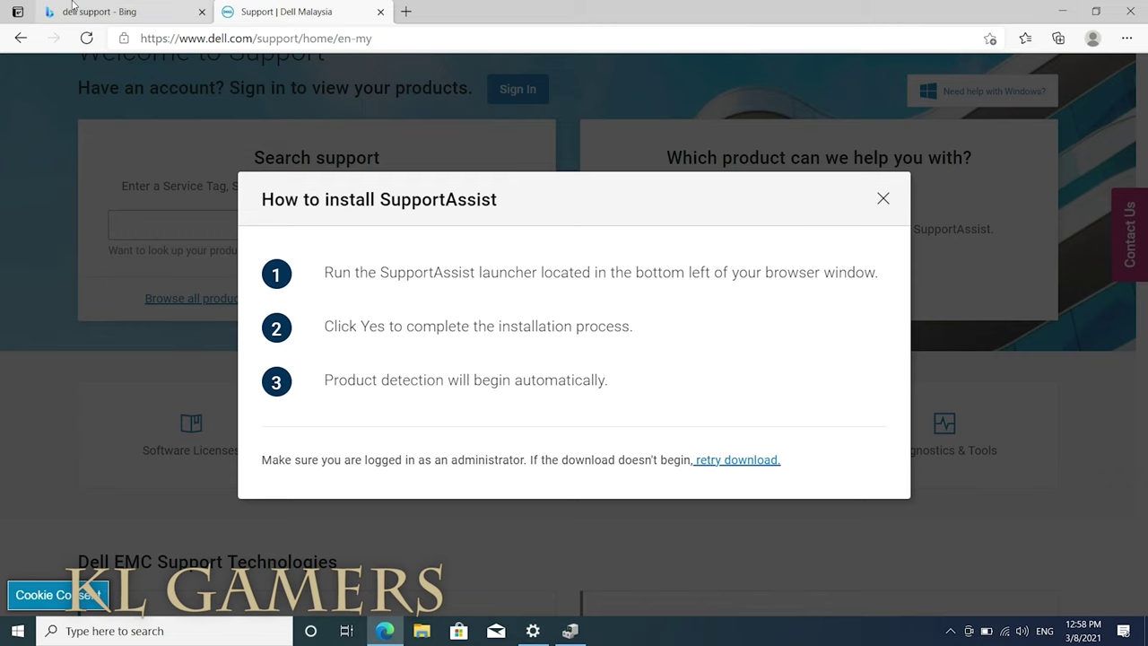
click(107, 12)
click(377, 7)
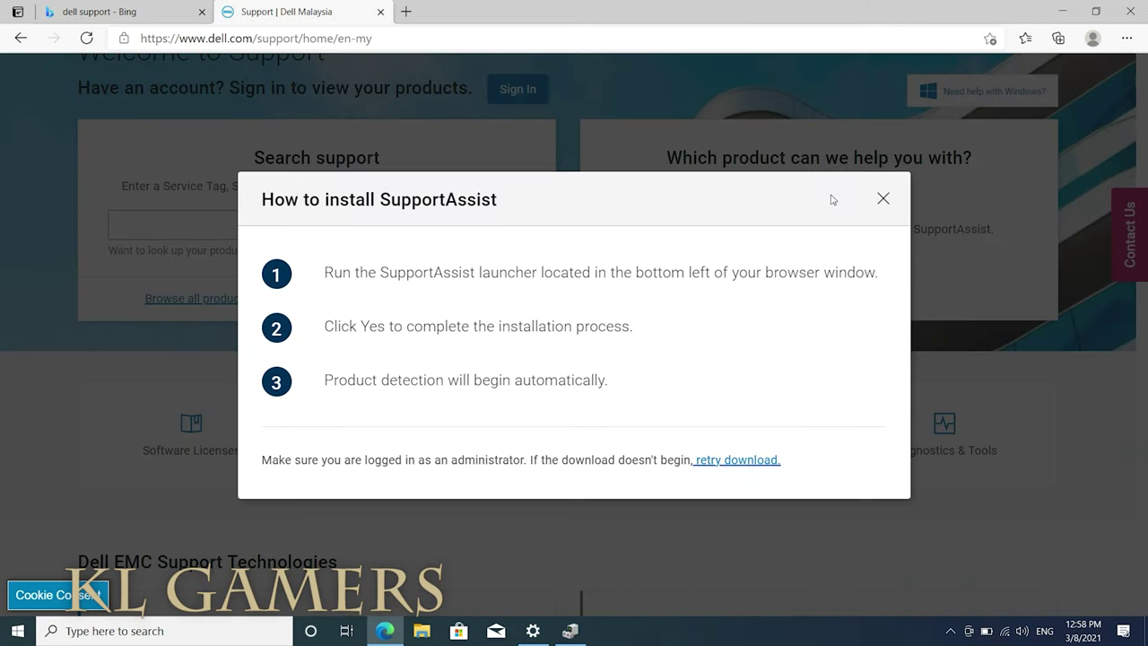
click(883, 199)
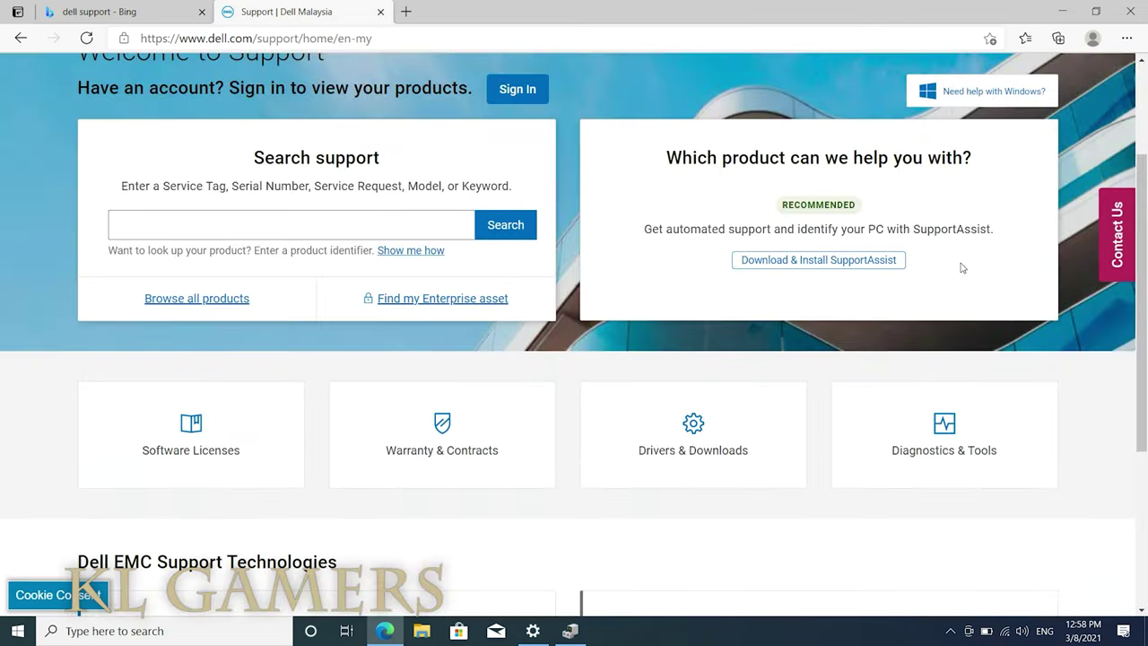
scroll(960, 267, down, 3)
scroll(959, 267, up, 5)
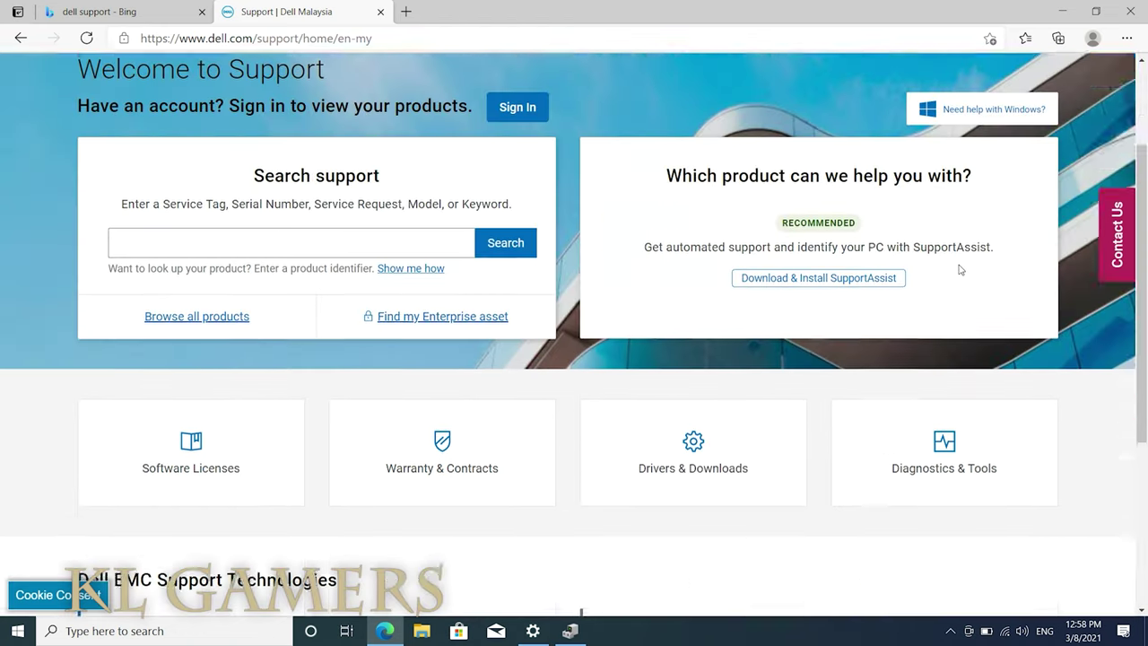
scroll(953, 271, down, 1)
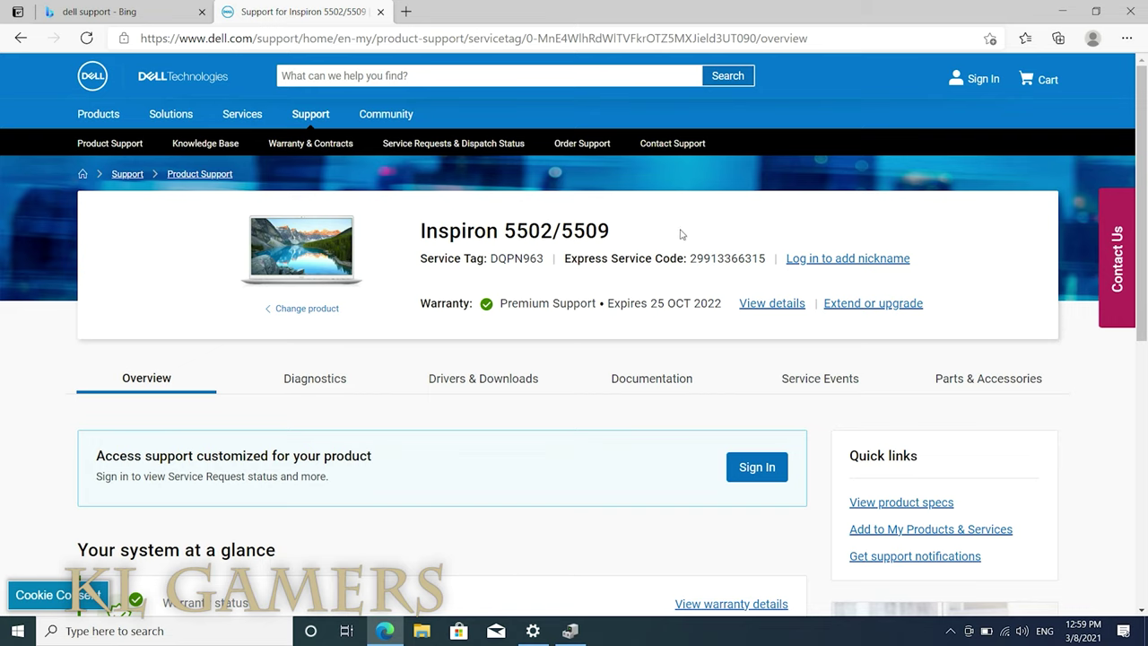
Open Drivers & Downloads for the Inspiron 5502/5509 and expand the section for manually finding a specific driver
scroll(751, 247, down, 4)
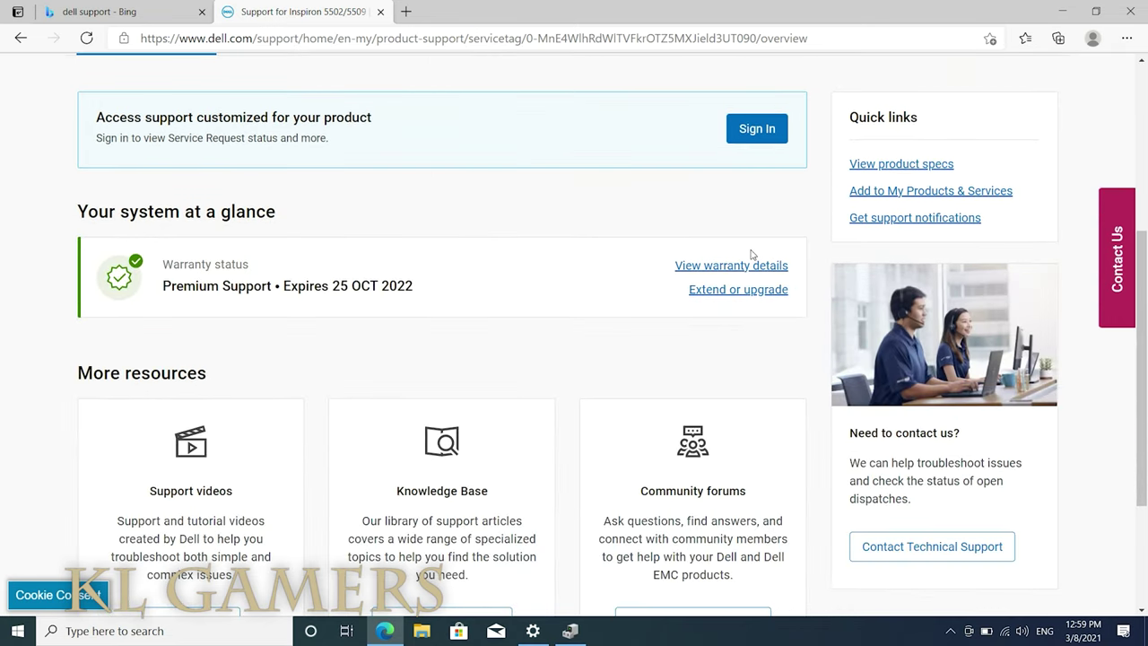
scroll(752, 254, up, 1)
scroll(752, 255, down, 3)
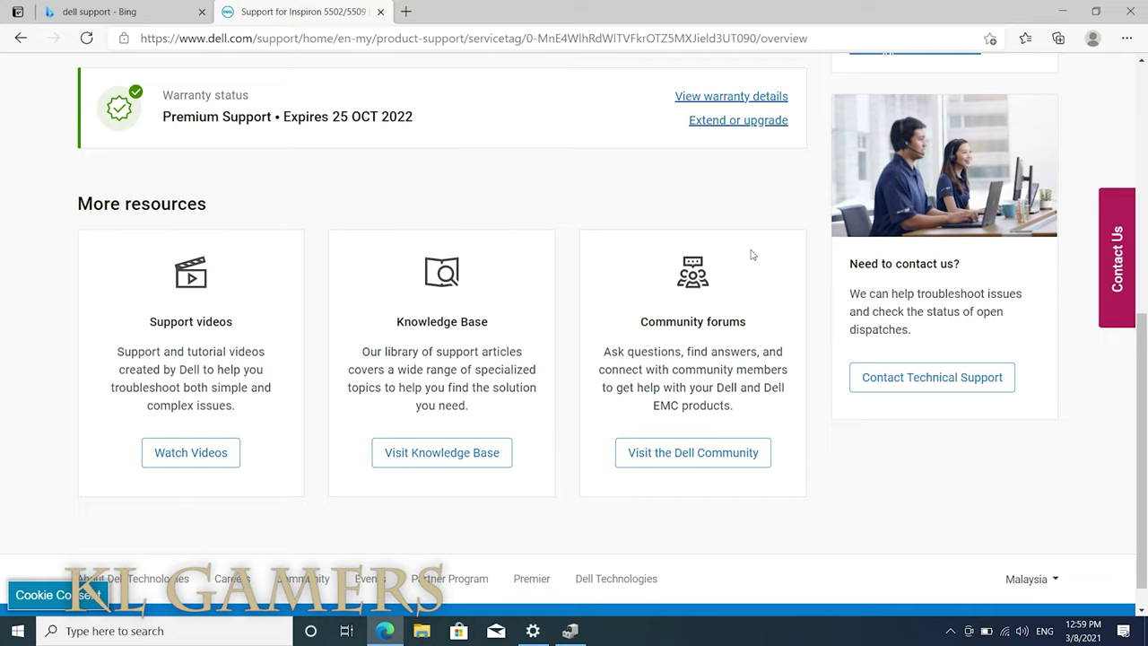
scroll(752, 252, up, 5)
scroll(752, 252, up, 1)
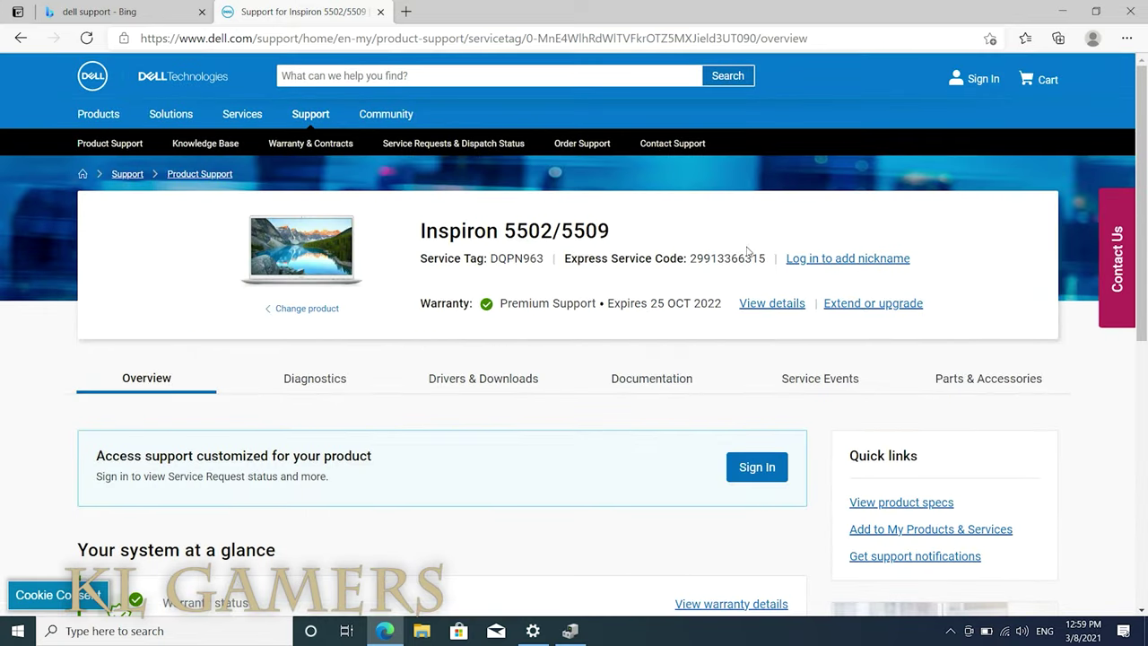
click(476, 377)
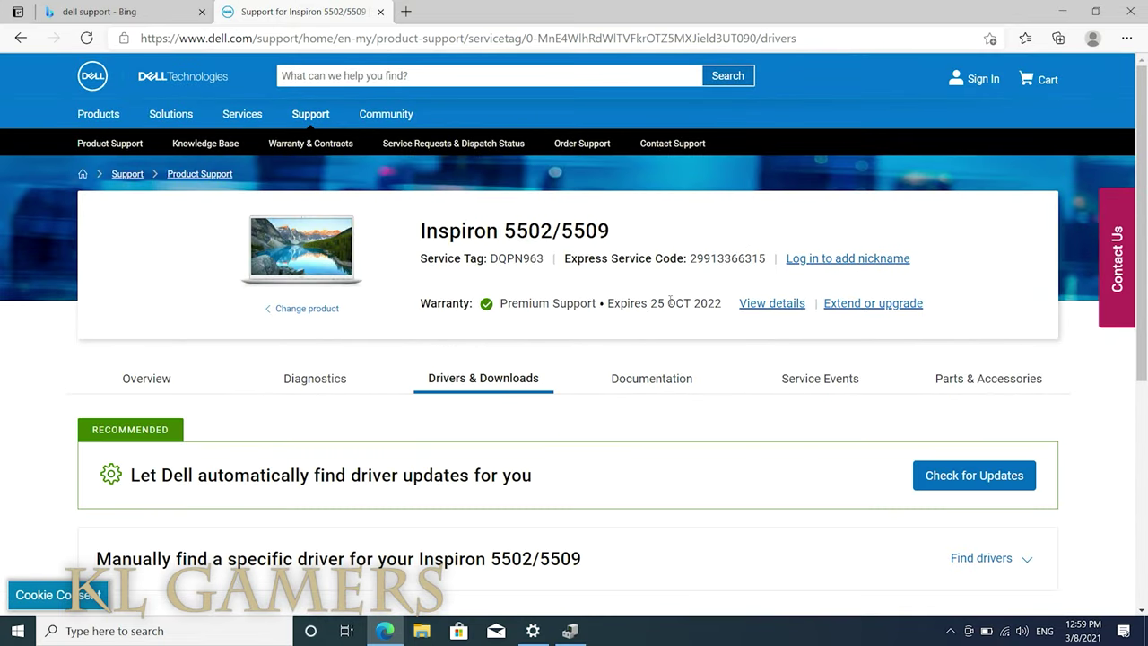
scroll(669, 301, down, 3)
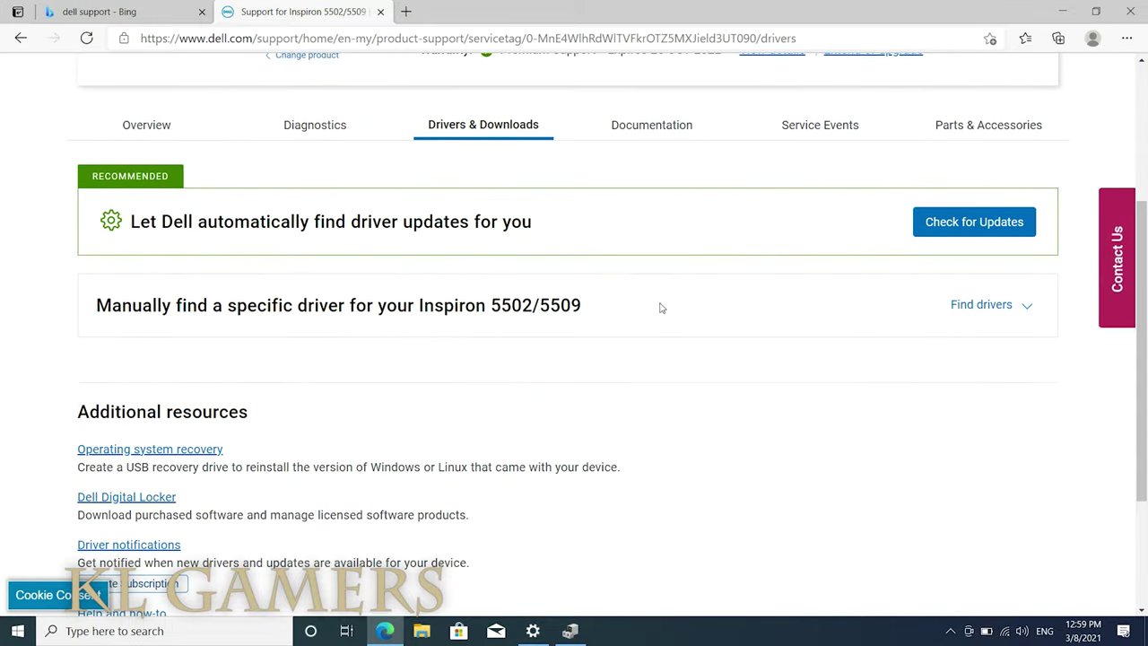
click(1003, 311)
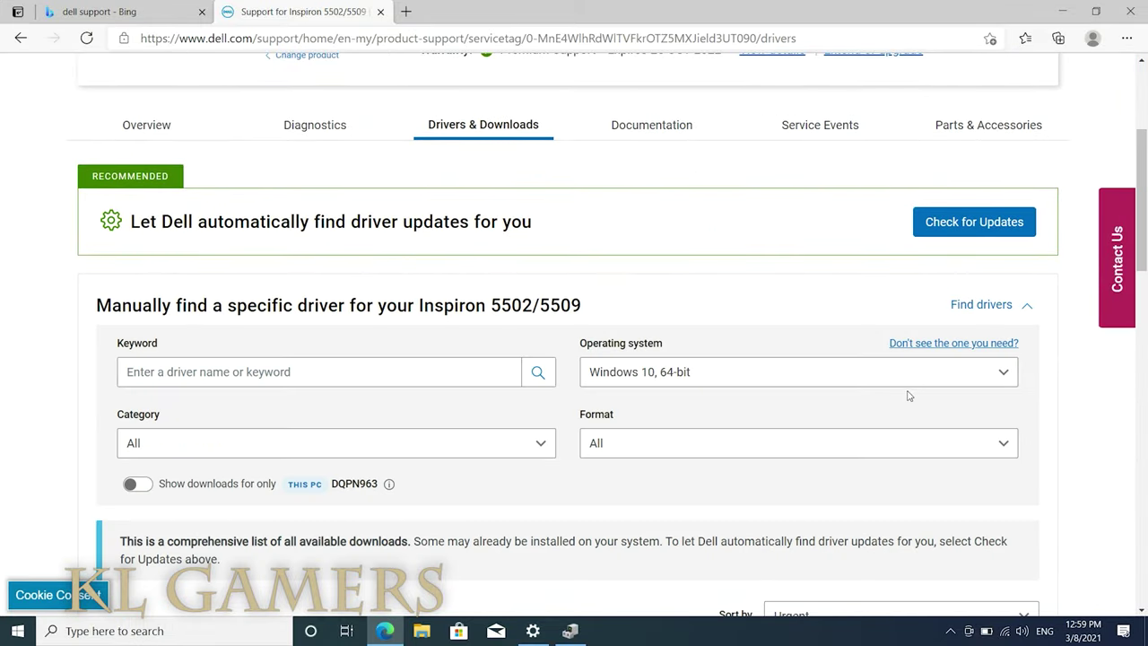
Filter the driver list to the Audio category
scroll(793, 358, down, 2)
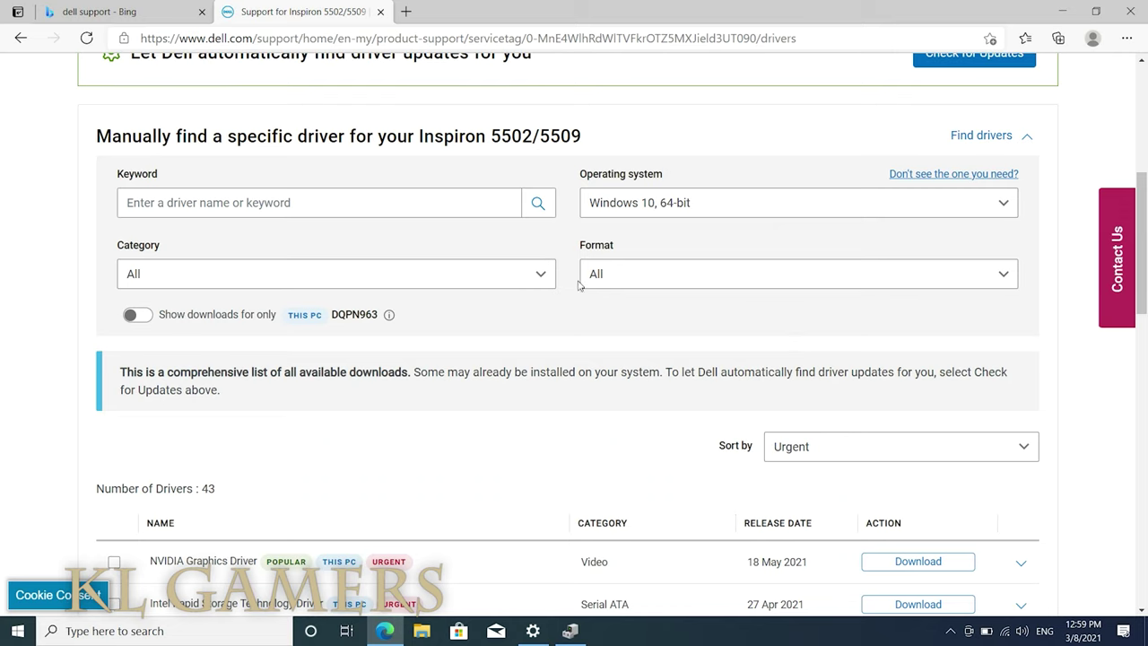
click(550, 281)
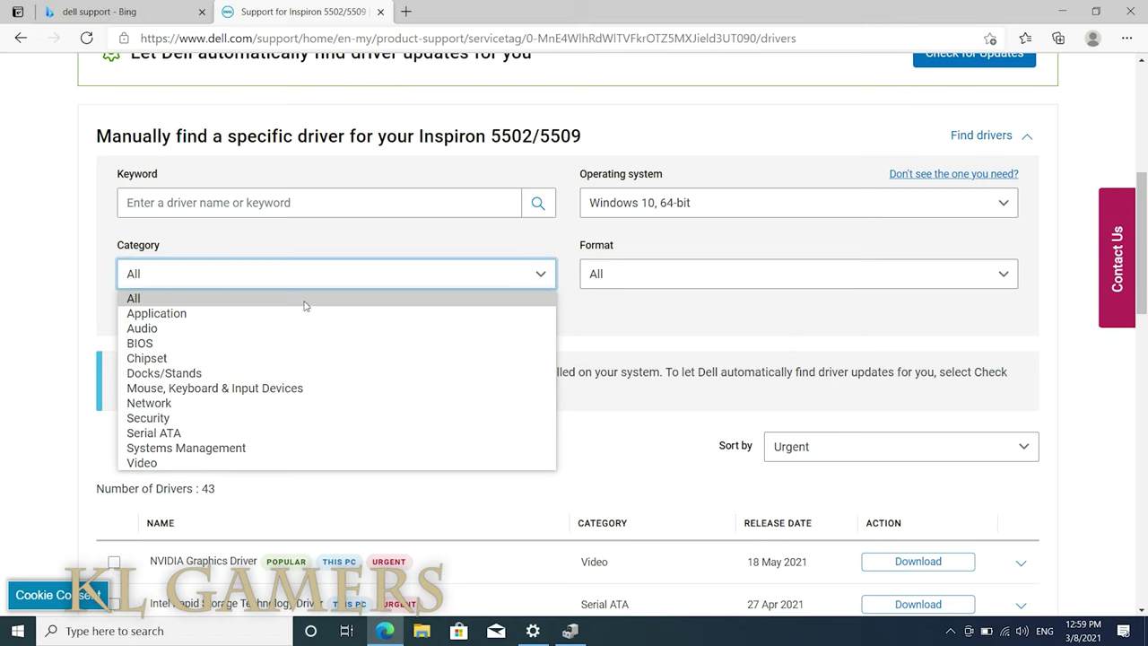
click(232, 329)
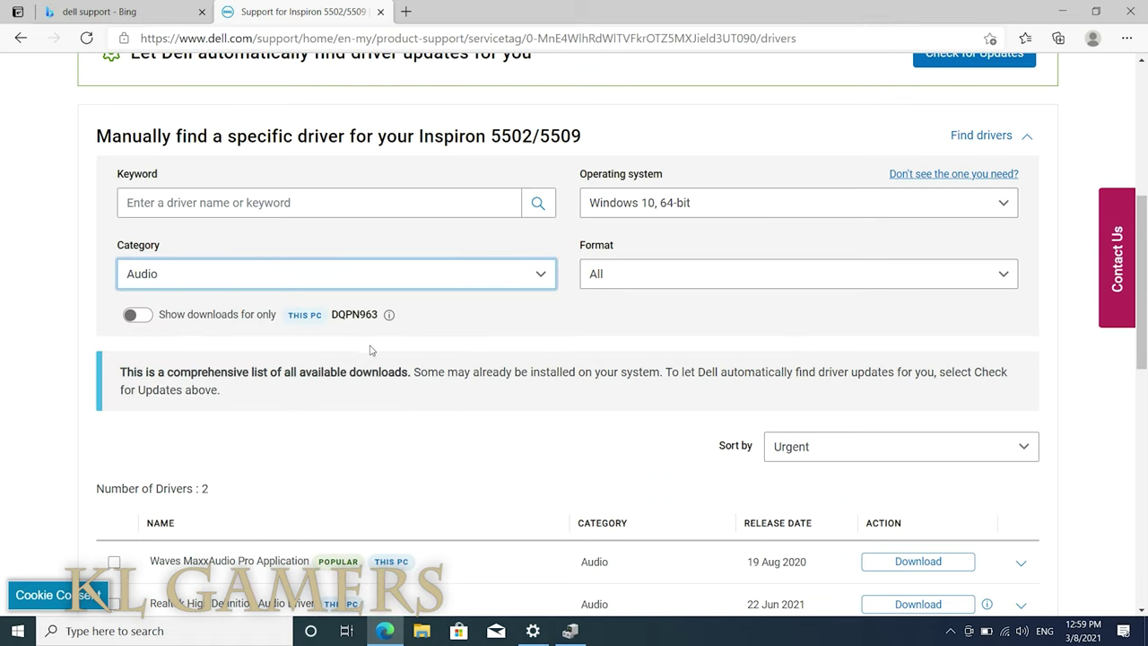
Select the Realtek High Definition Audio Driver in the audio driver list and download it
scroll(425, 354, down, 3)
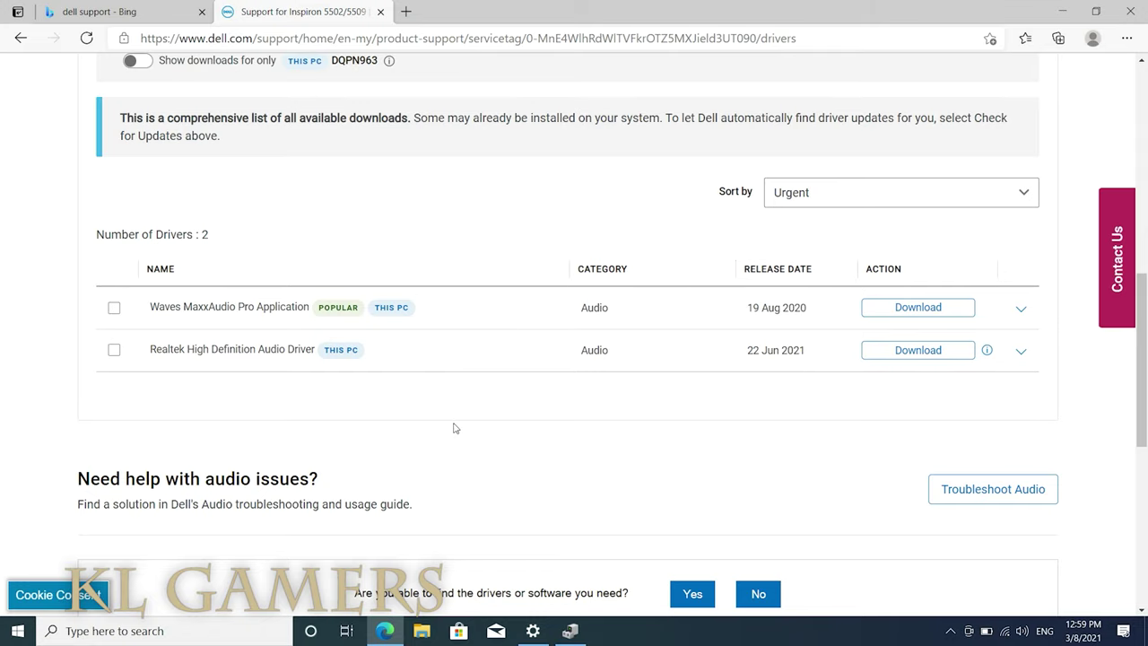
scroll(457, 426, up, 1)
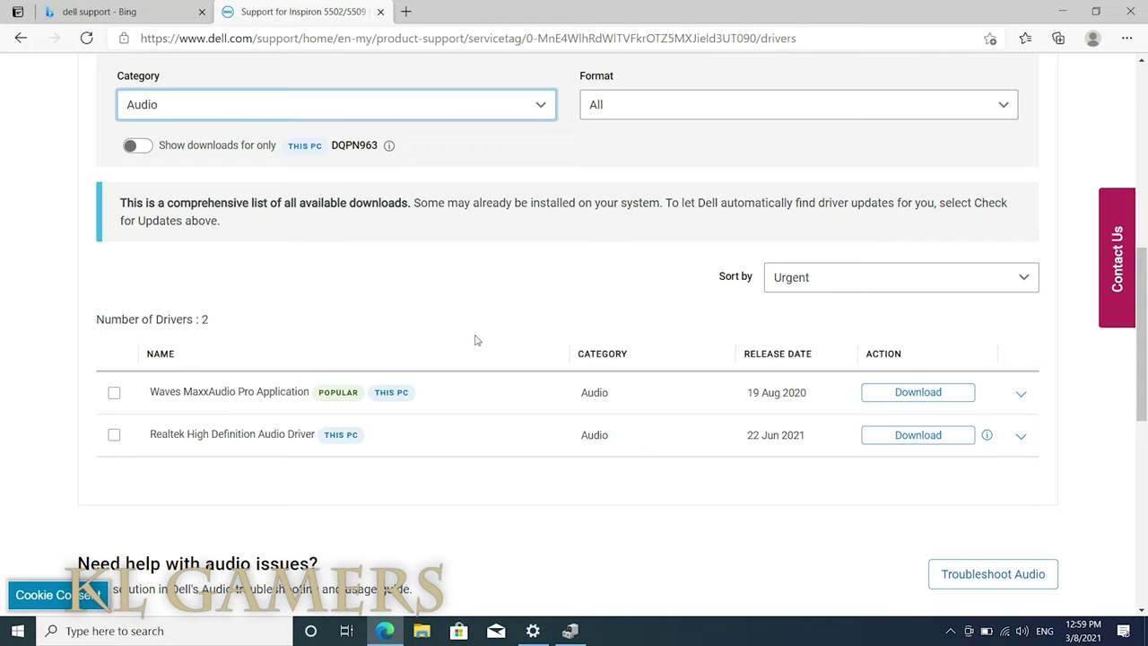
click(116, 437)
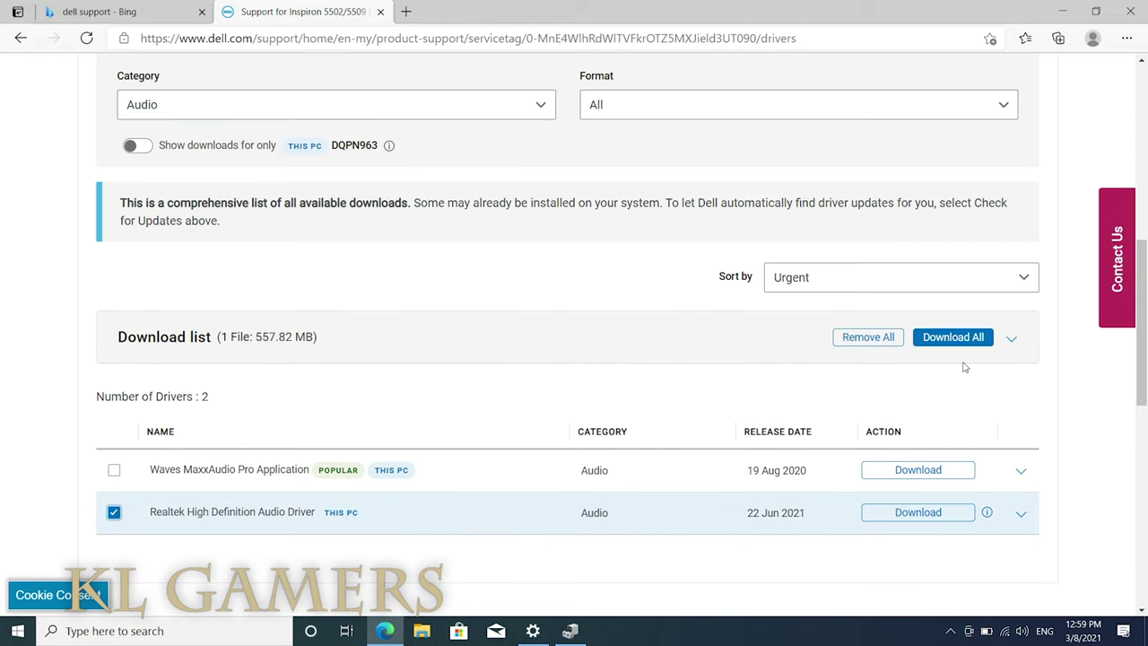
click(924, 338)
scroll(906, 433, down, 1)
scroll(847, 426, down, 2)
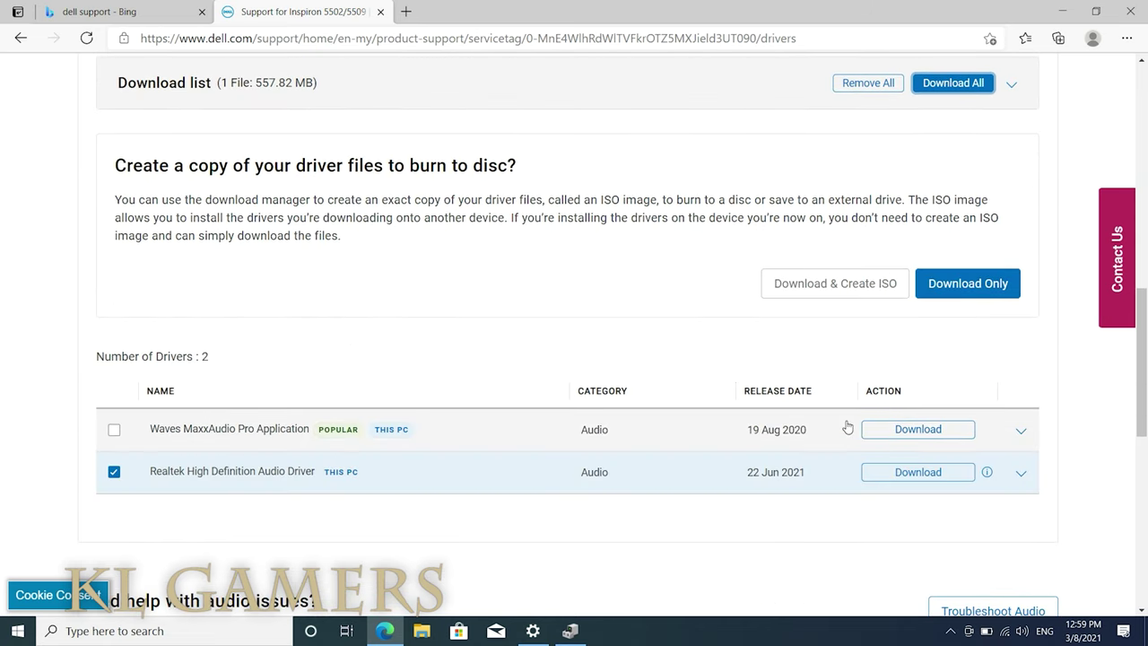
click(914, 472)
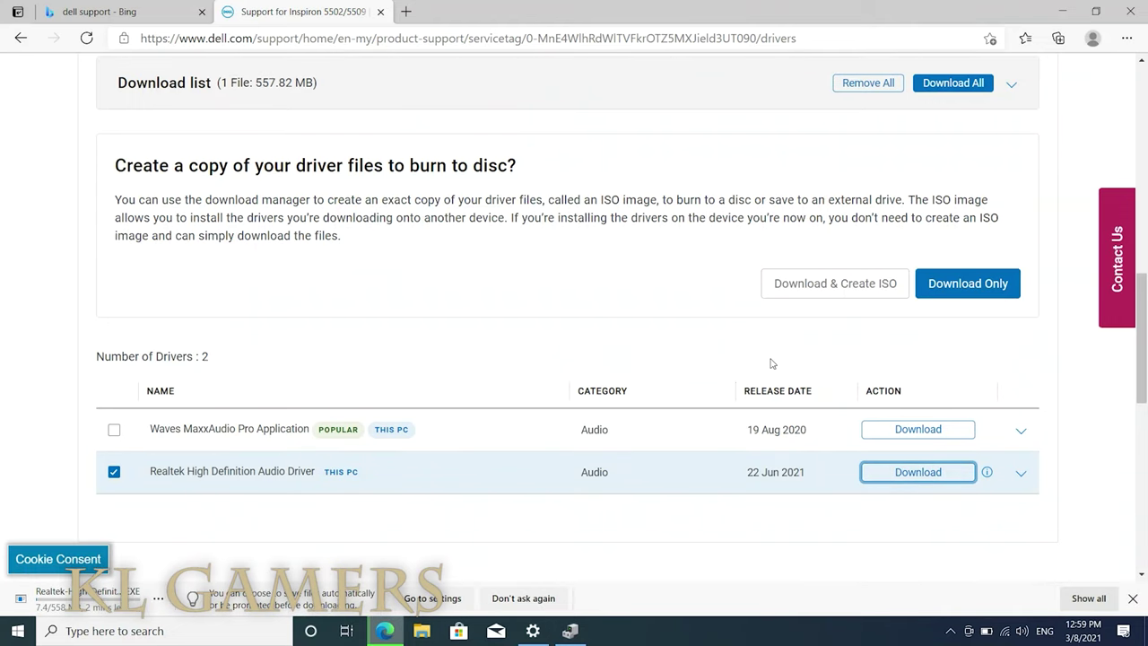
Filter the driver list to the Video category and bring up the graphics drivers offered for download
scroll(815, 415, up, 4)
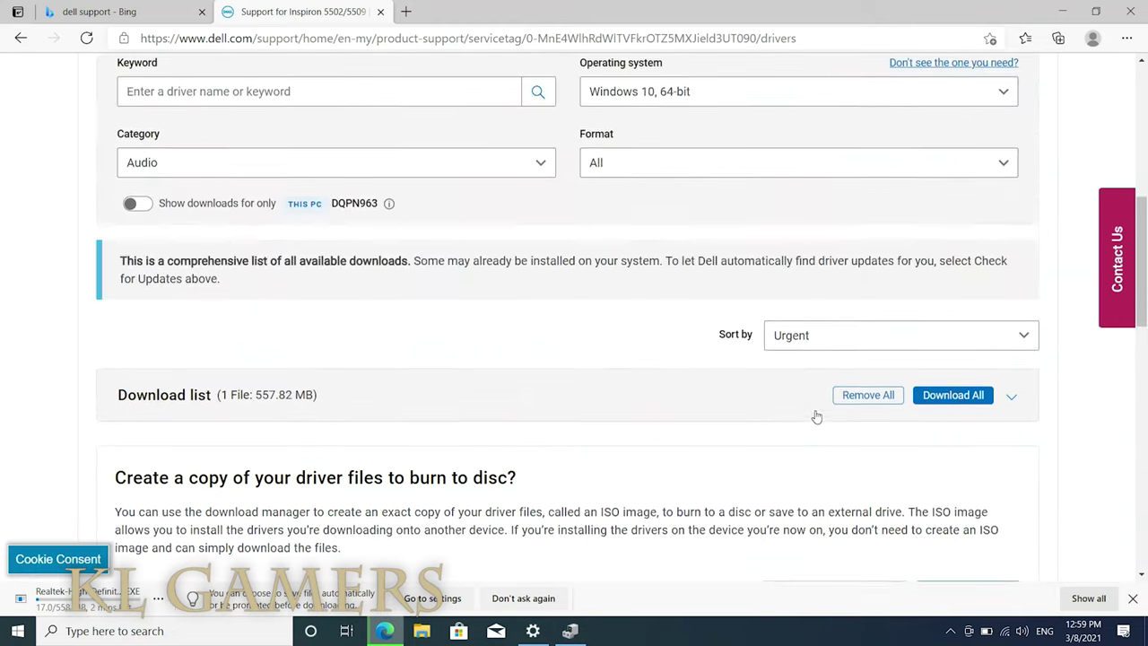
scroll(503, 334, up, 4)
scroll(551, 348, down, 2)
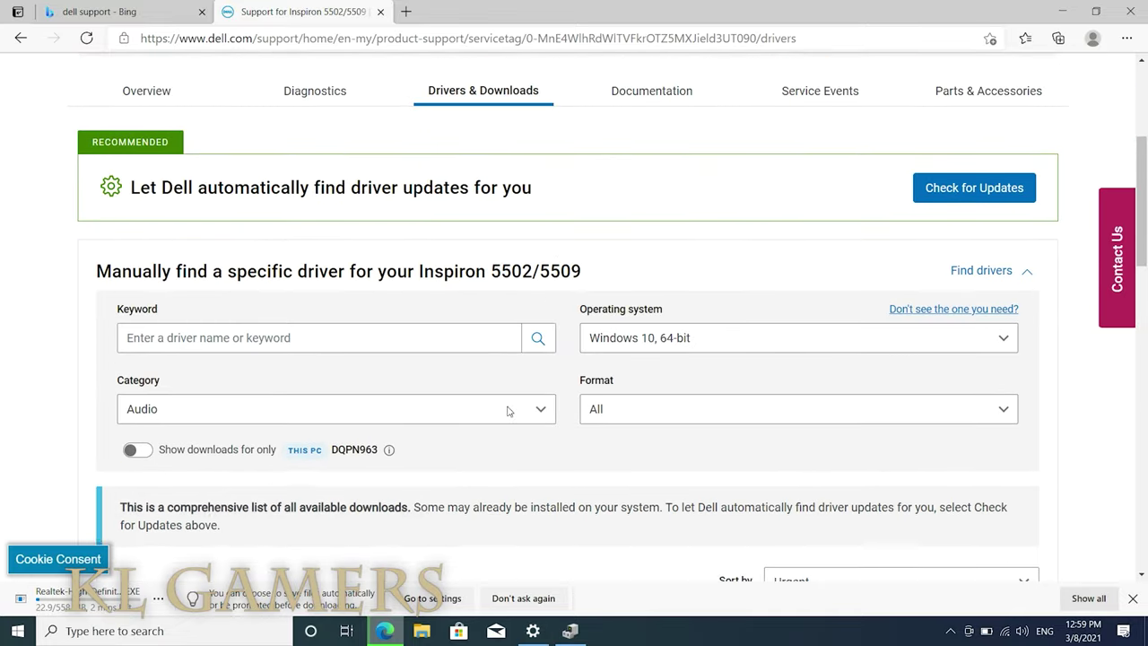
click(545, 327)
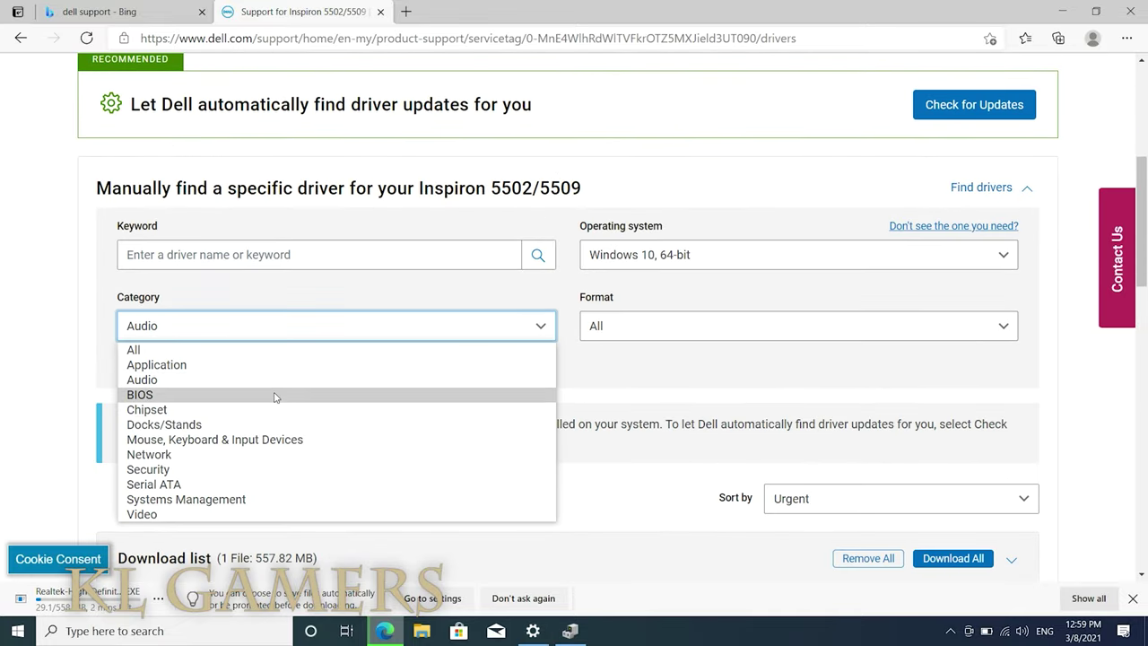
click(184, 519)
scroll(512, 390, down, 3)
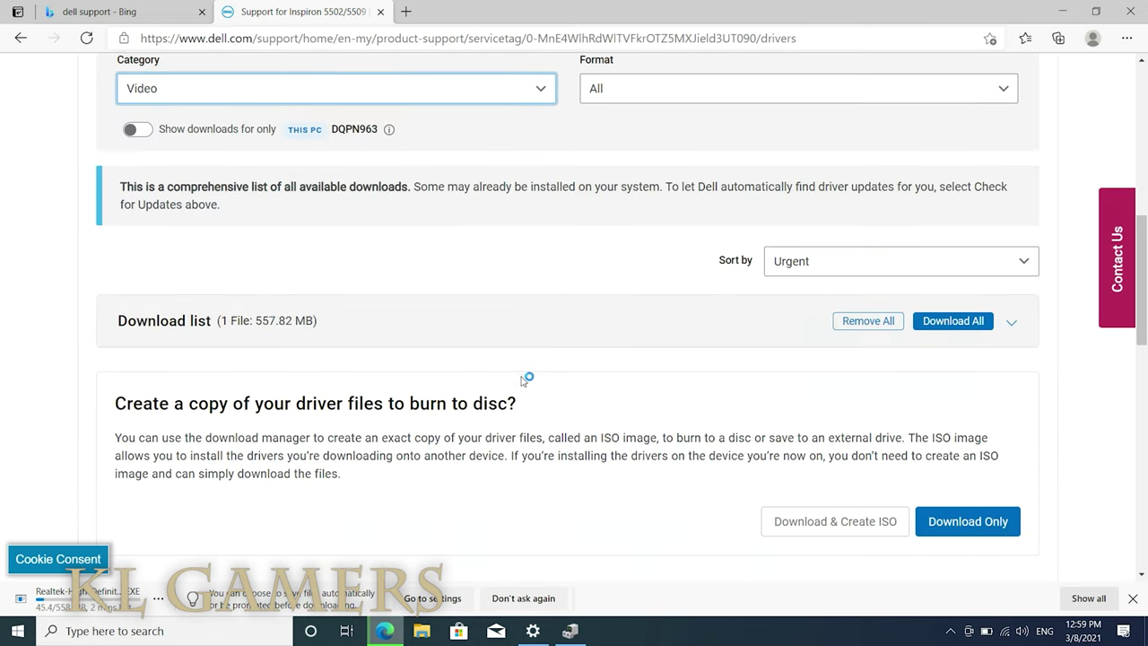
scroll(696, 350, up, 2)
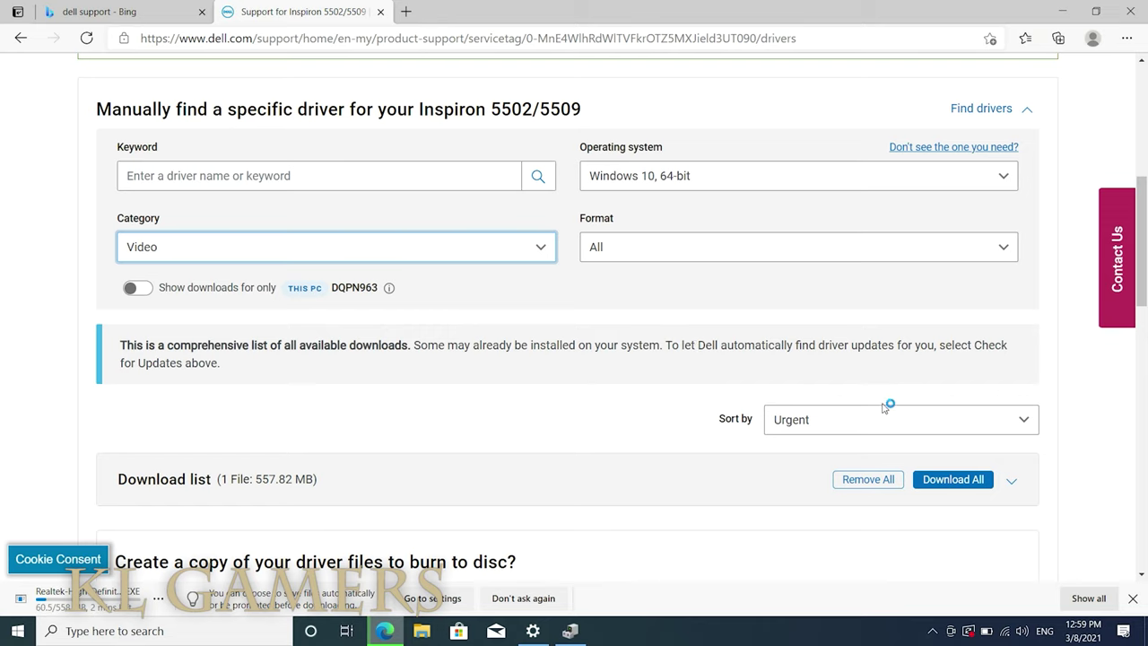
scroll(896, 404, down, 2)
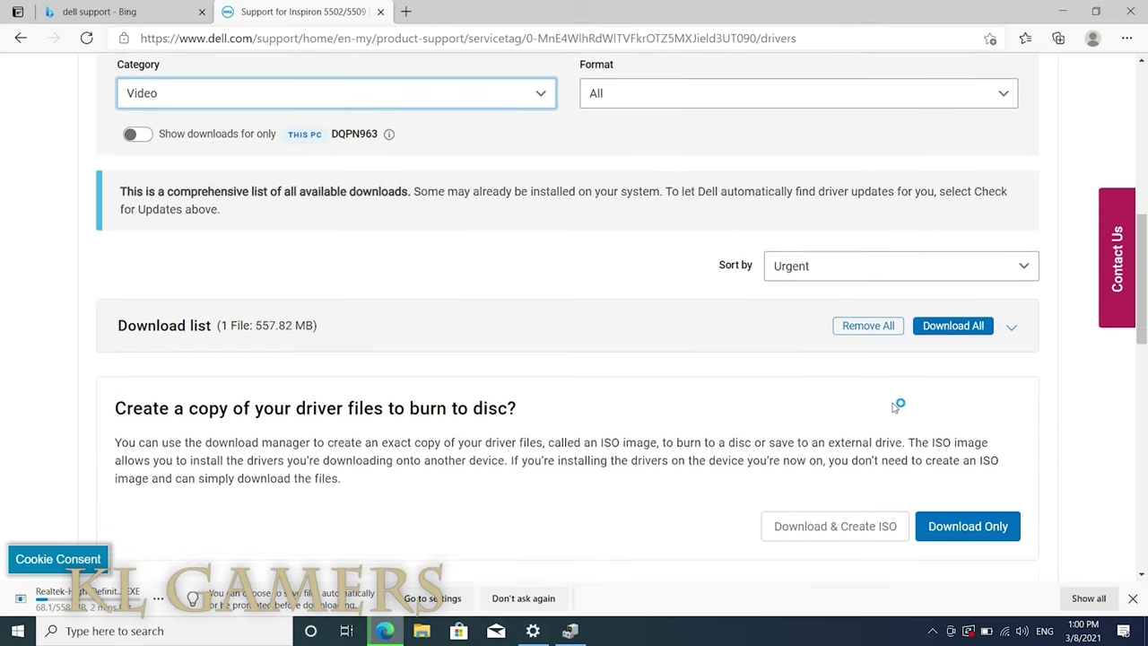
scroll(883, 393, down, 3)
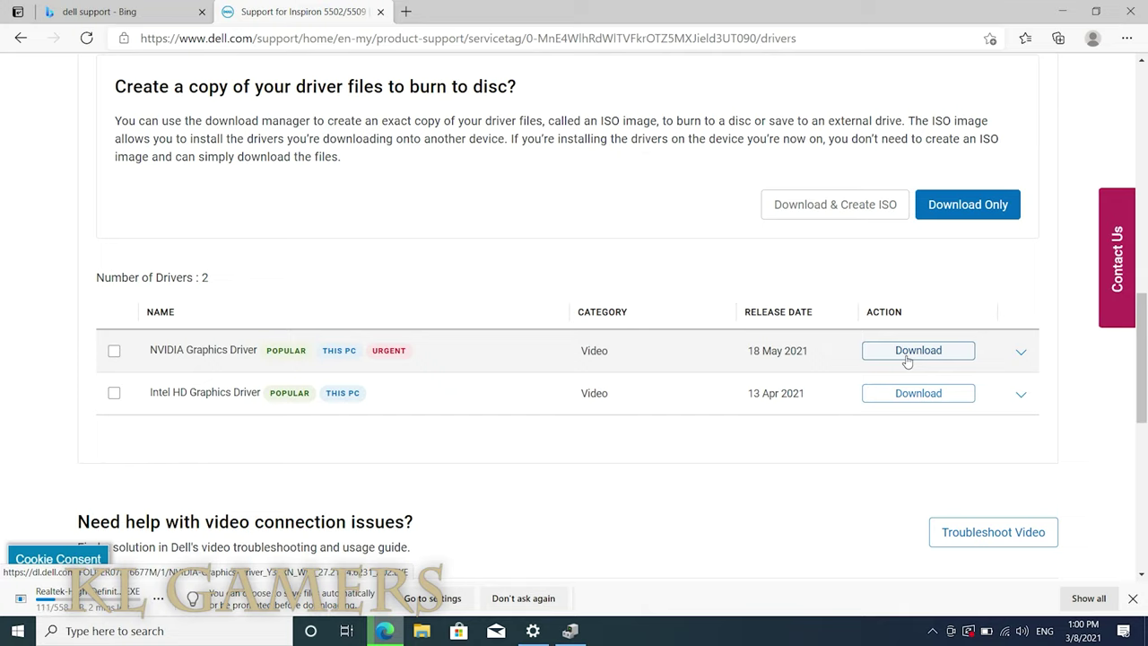
Dismiss the download-saving suggestion so it is not asked again, and minimize the browser to return to Device Manager
click(949, 630)
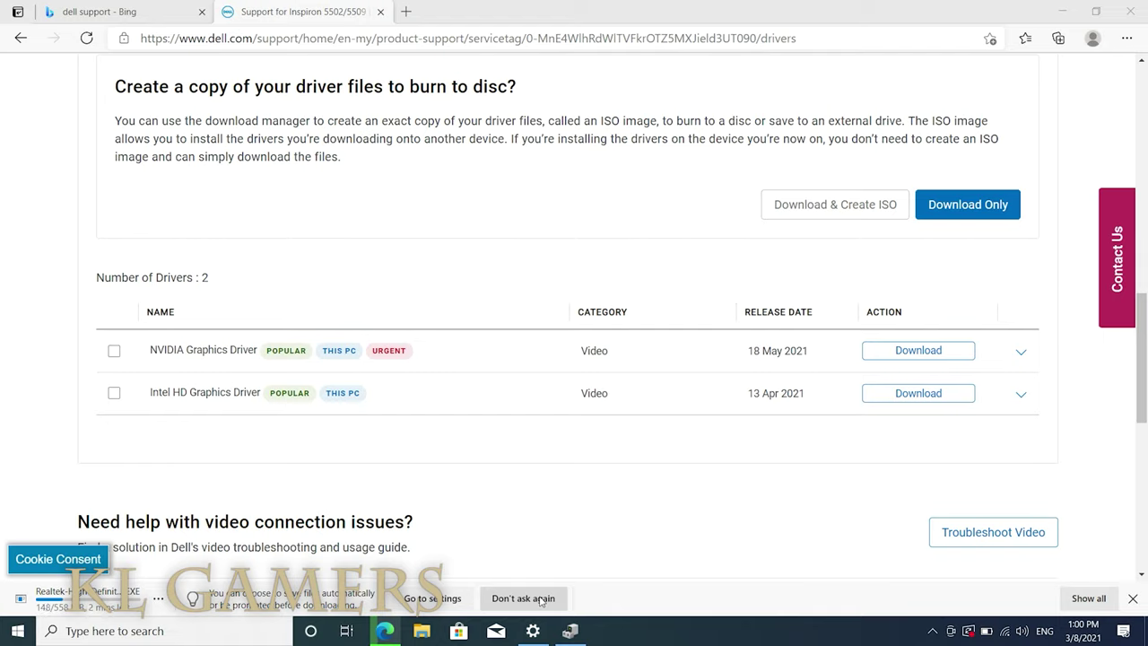
click(541, 599)
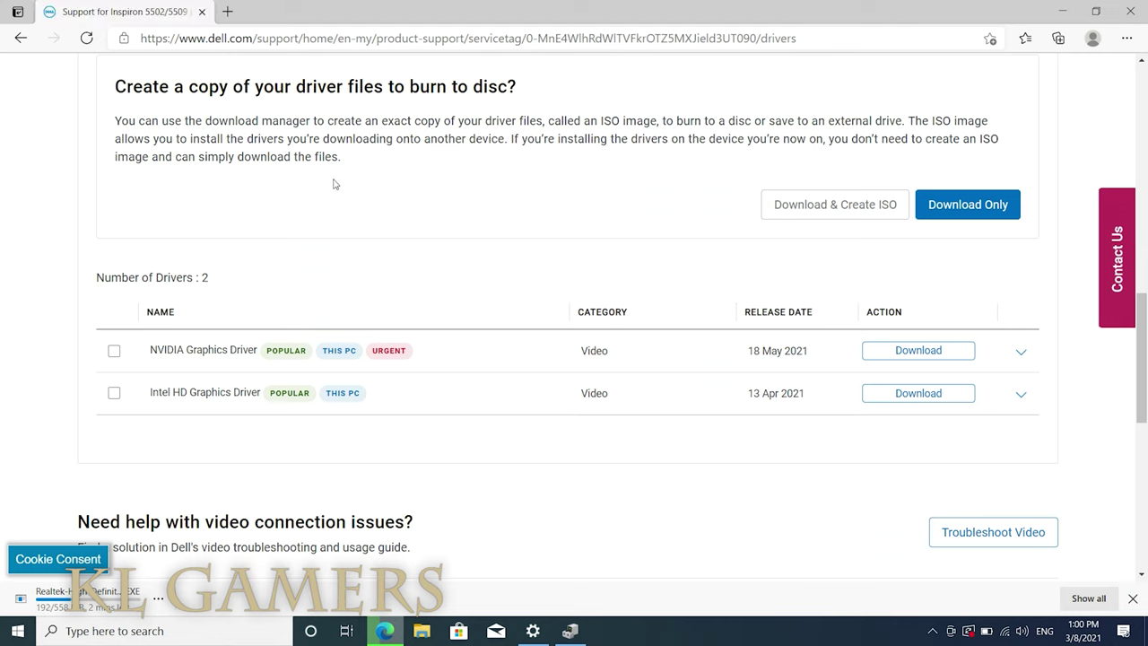
click(1062, 11)
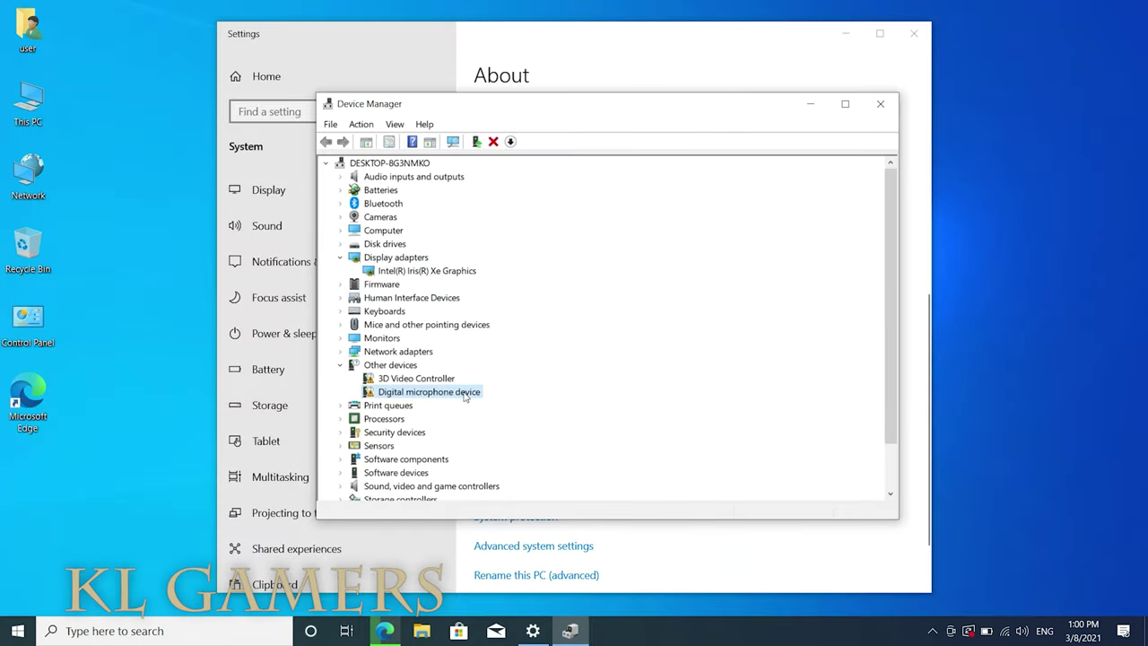